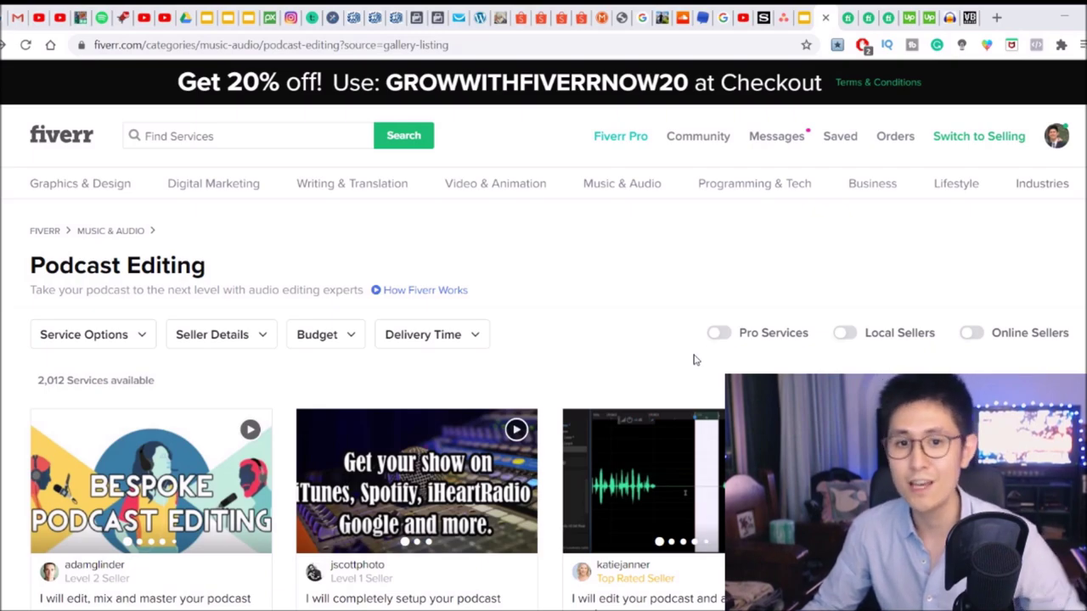
# - Look through the podcast editing services, comparing their titles, ratings and starting prices
pyautogui.scroll(-1, 693, 360)
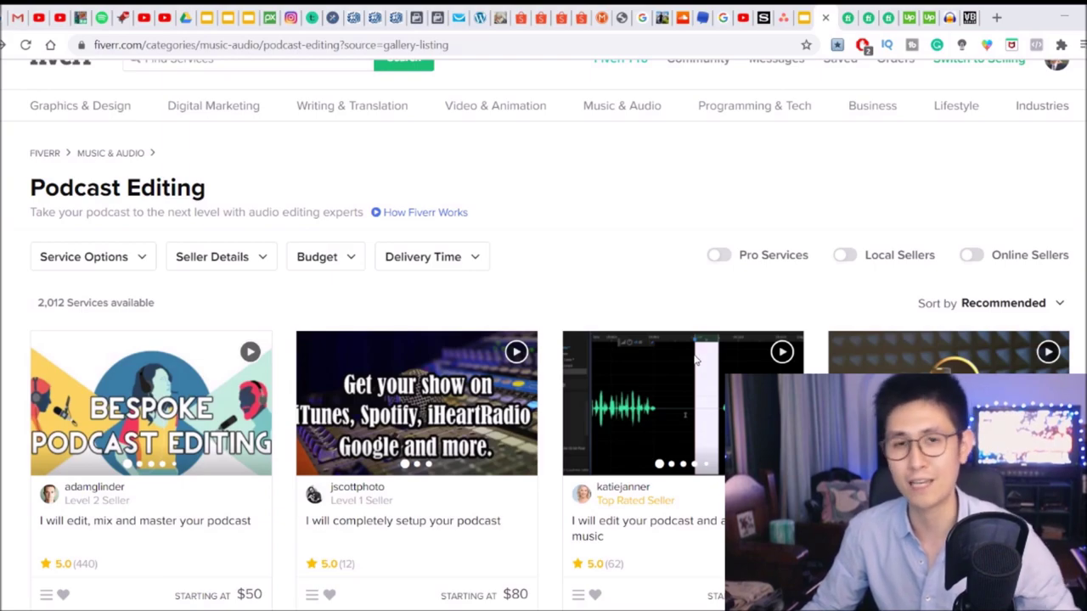
pyautogui.scroll(-1, 694, 360)
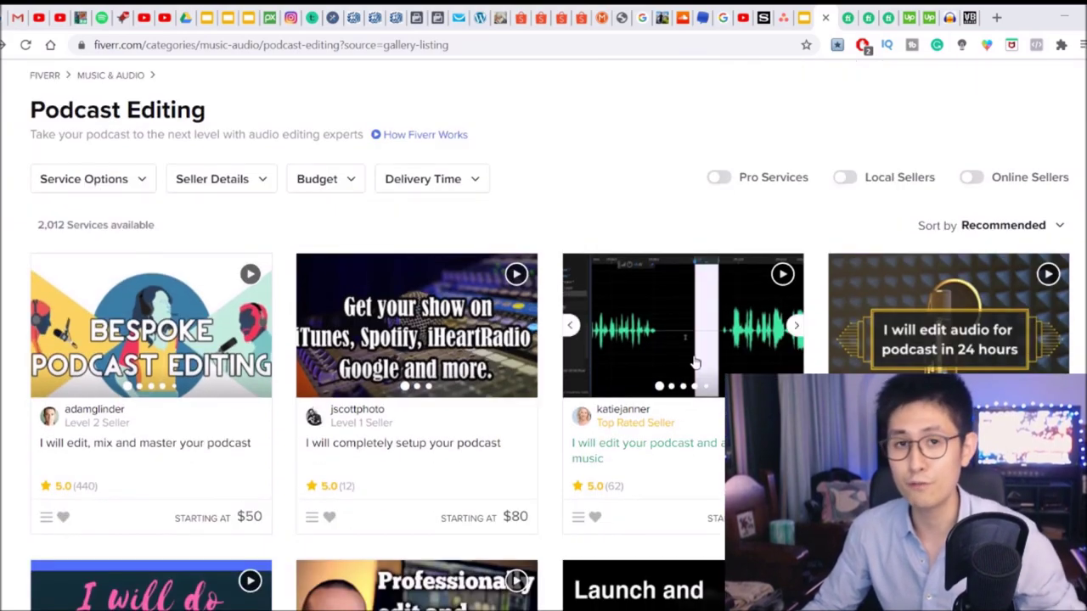
pyautogui.scroll(-1, 694, 360)
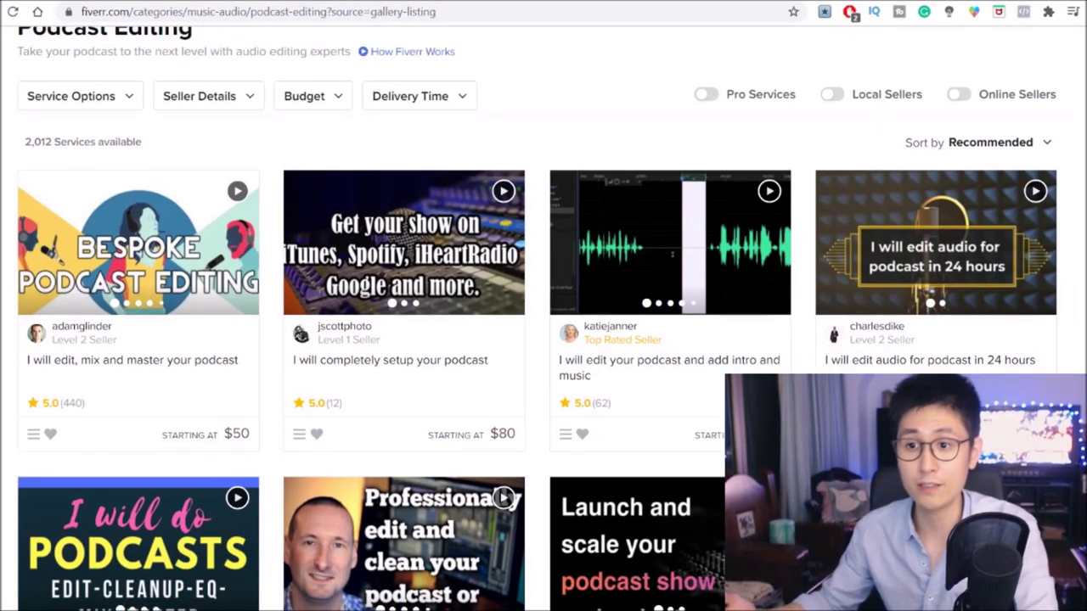
pyautogui.scroll(1, 544, 323)
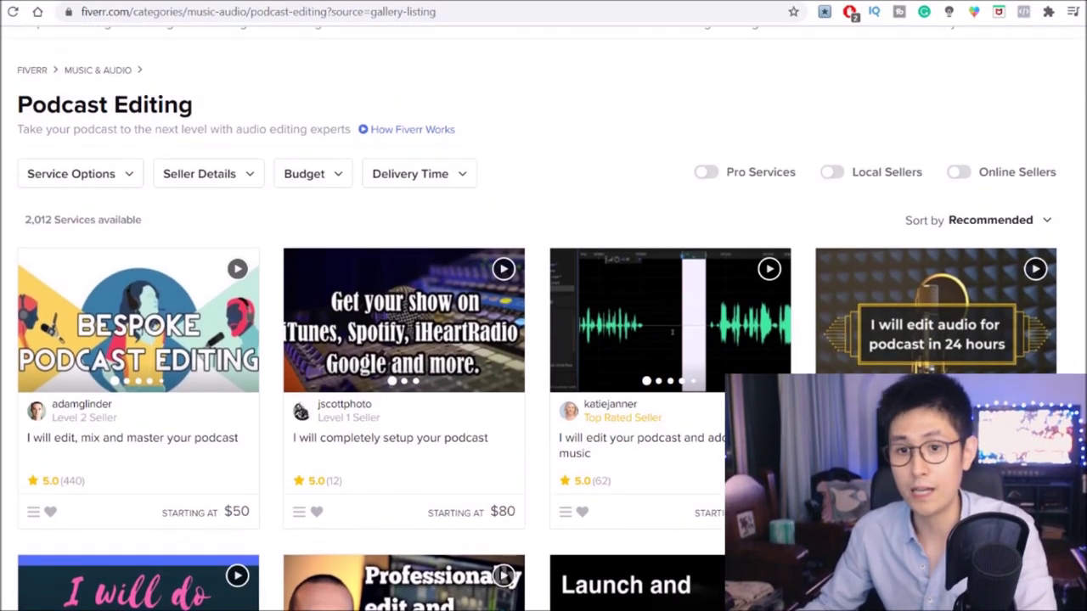
pyautogui.scroll(1, 543, 323)
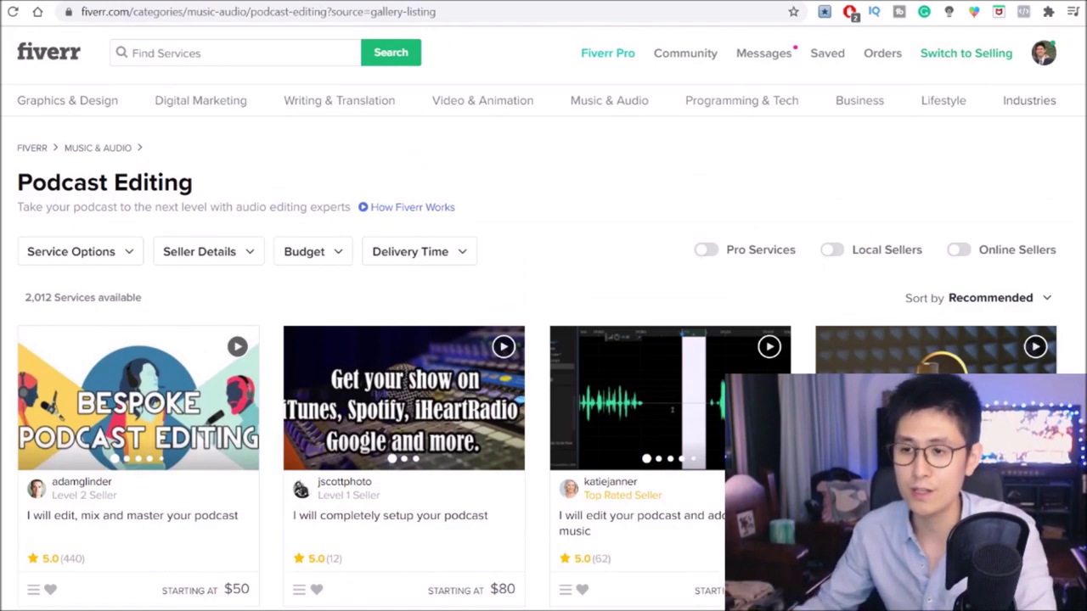
pyautogui.scroll(-1, 543, 323)
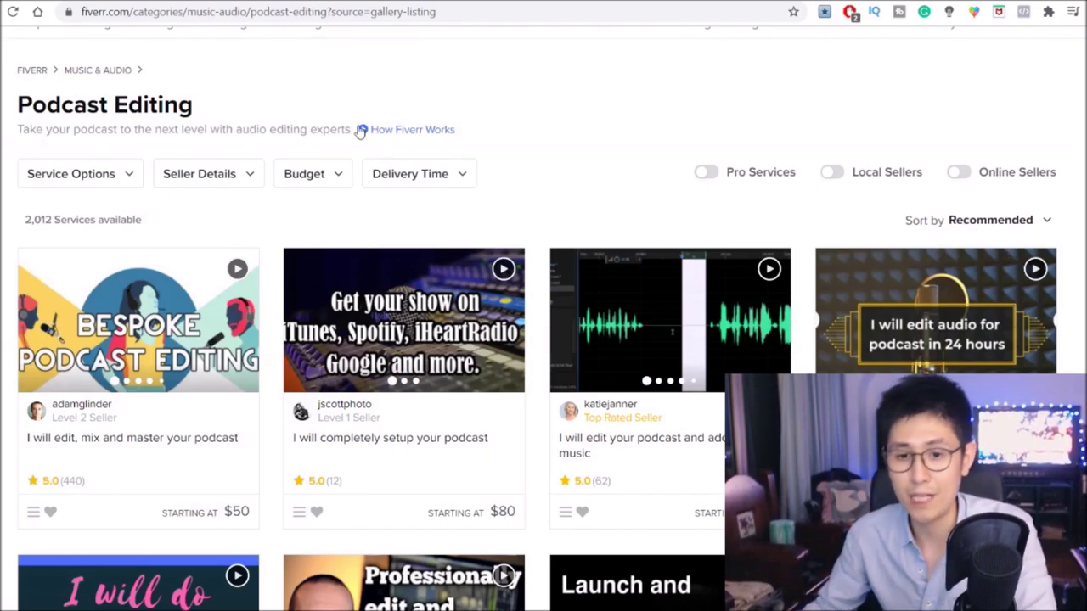
pyautogui.scroll(-1, 161, 312)
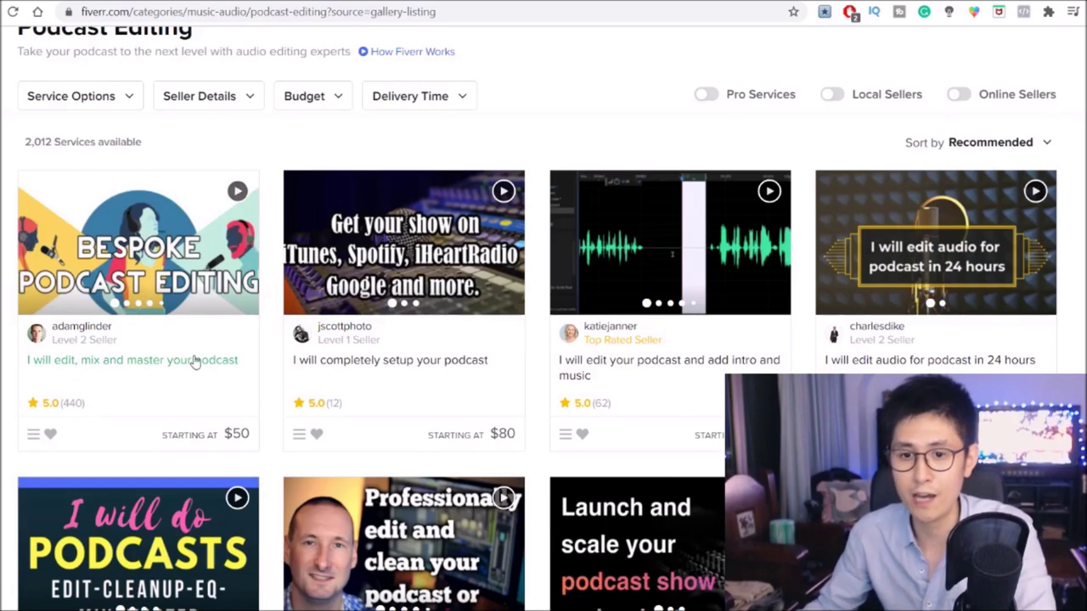
pyautogui.scroll(-1, 209, 355)
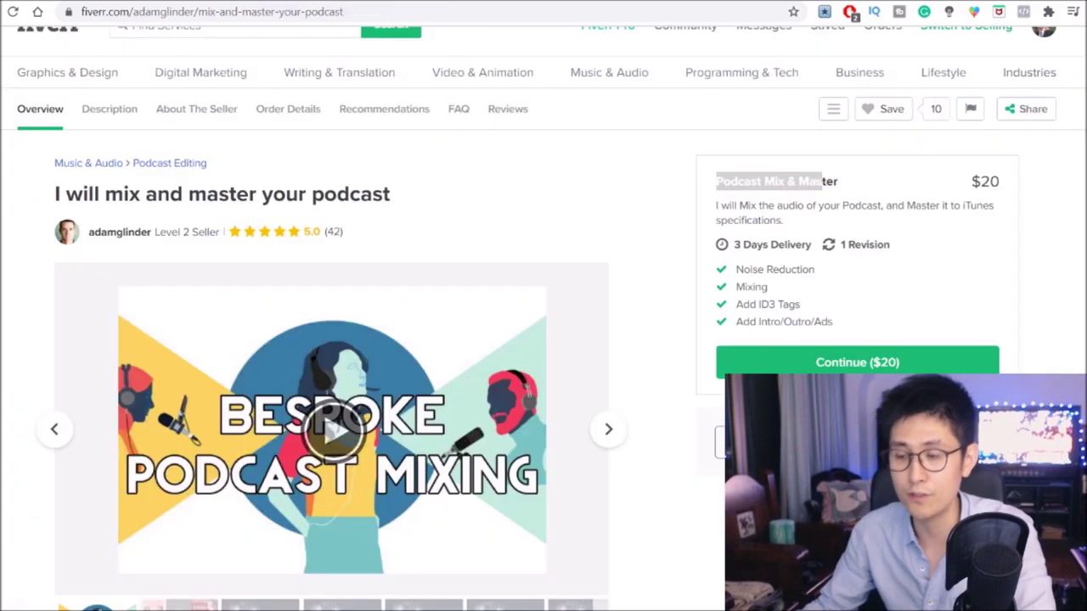
# - Examine the podcast mix and master gig's package contents, price, delivery time and description
pyautogui.click(1059, 236)
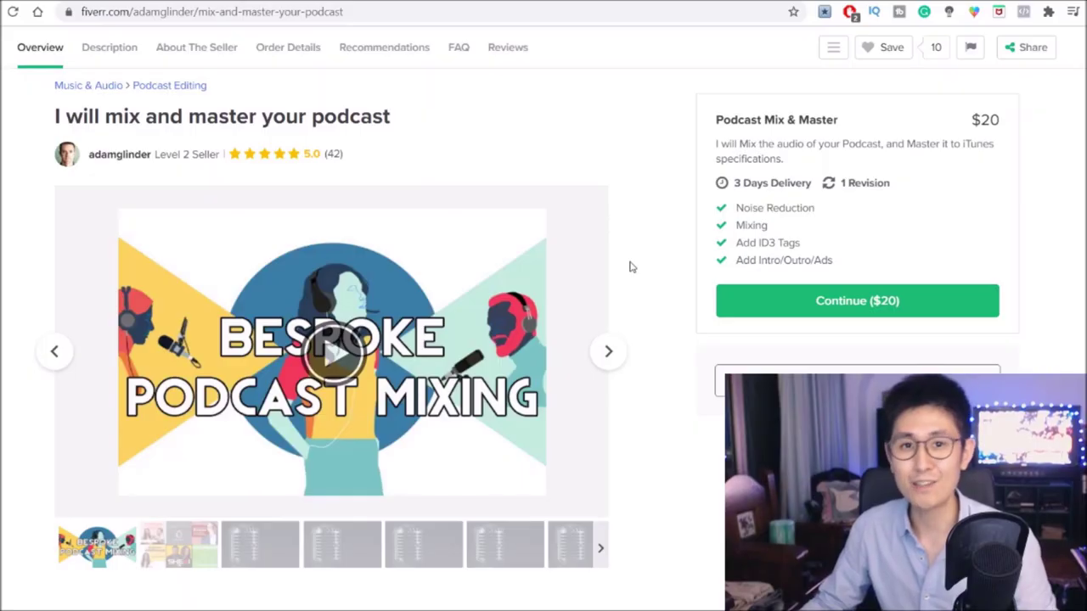
pyautogui.scroll(-1, 629, 265)
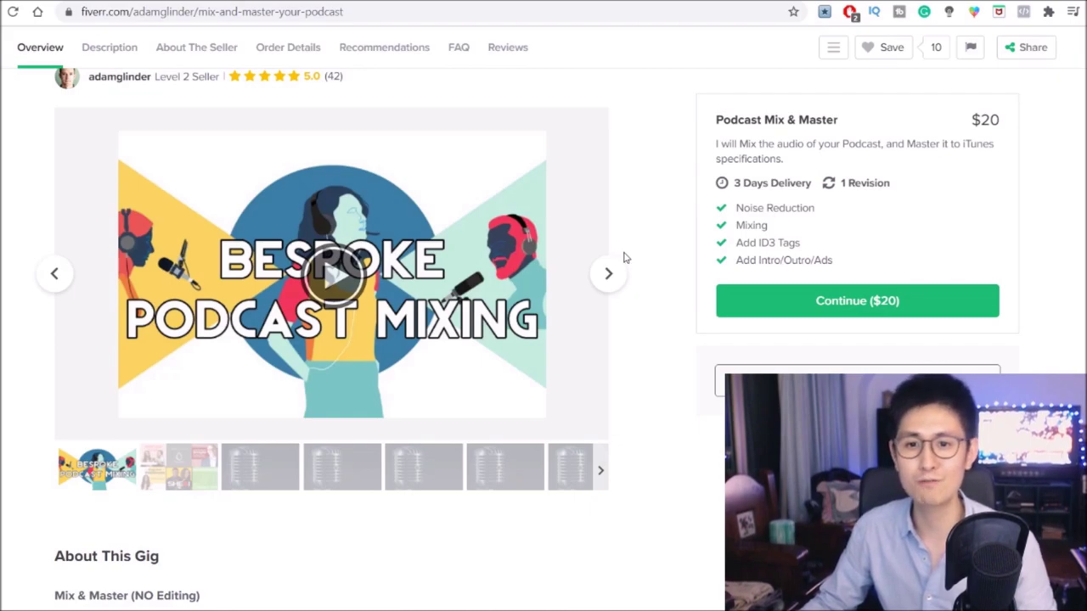
pyautogui.scroll(-1, 624, 257)
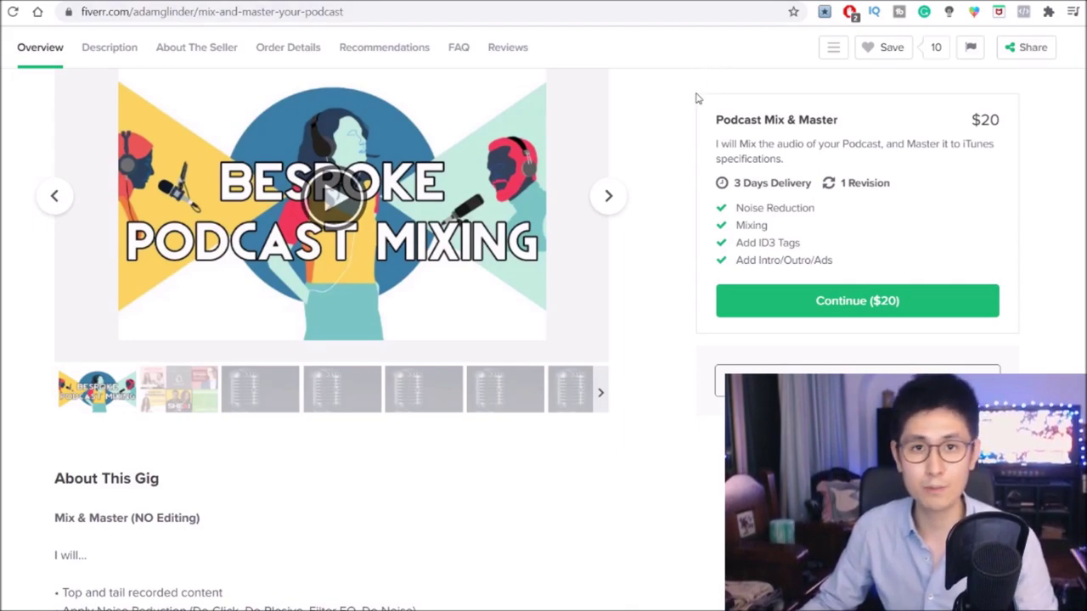
pyautogui.scroll(-2, 688, 106)
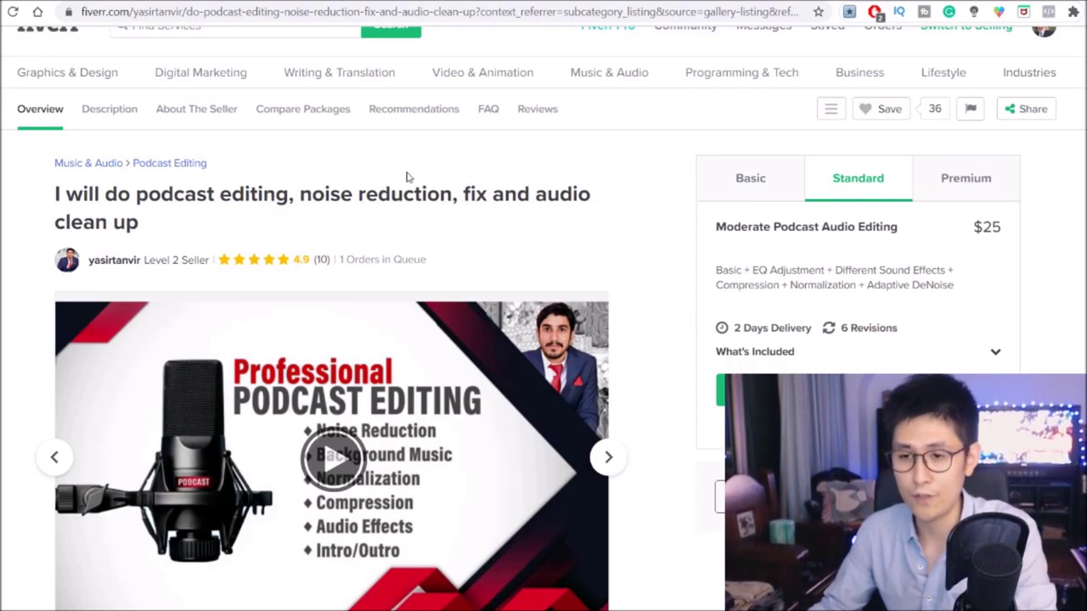
# - Compare the Basic, Standard and Premium packages of the podcast editing, noise reduction and audio clean-up gig
pyautogui.click(753, 181)
pyautogui.click(843, 178)
pyautogui.click(963, 197)
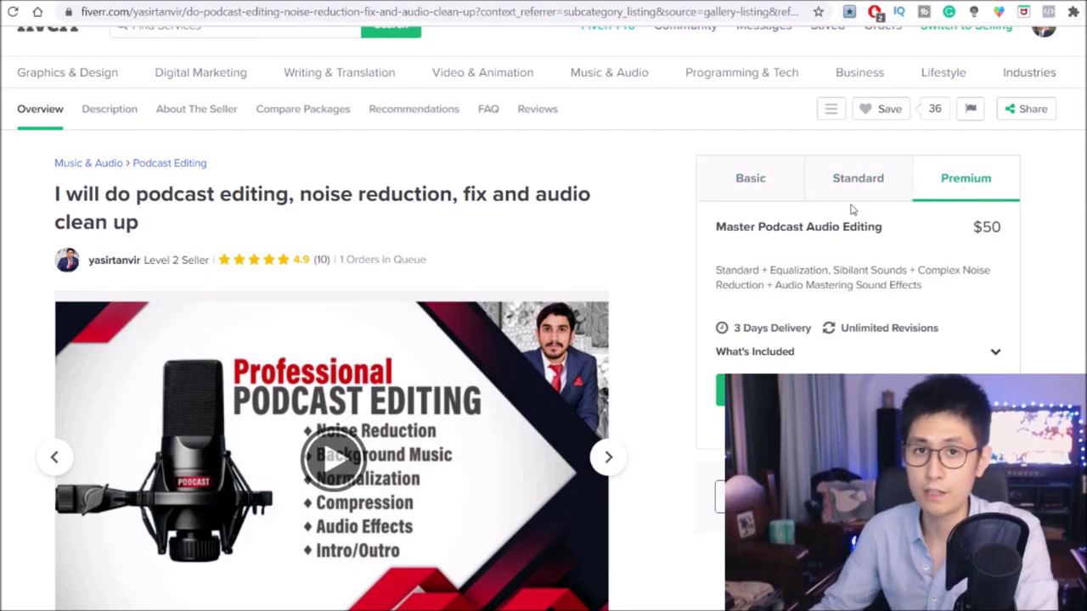
pyautogui.hotkey('alt', 'Left')
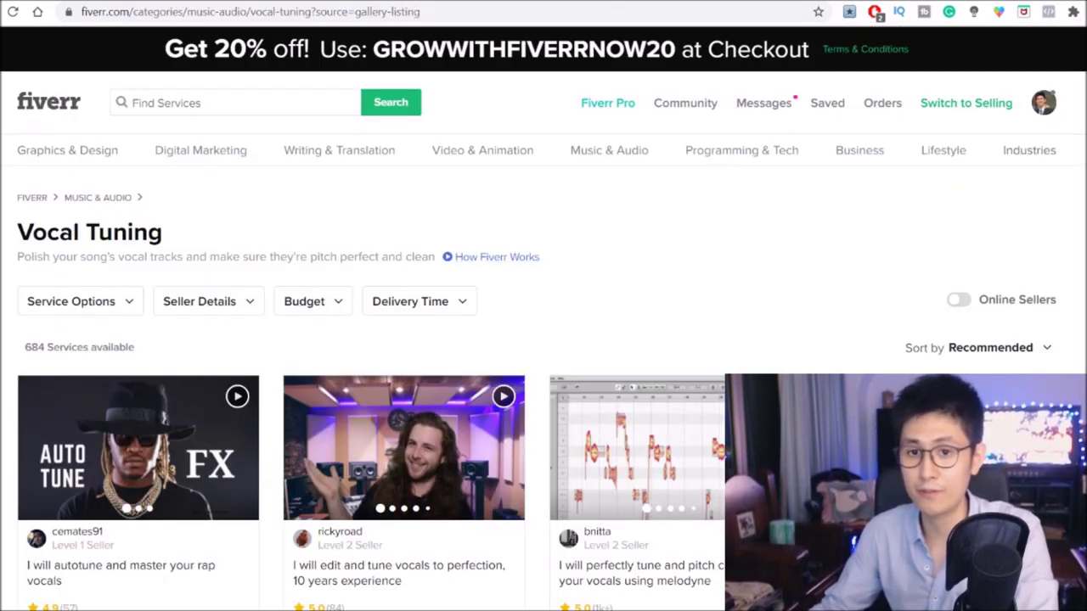
# - Look through the vocal tuning services, comparing the offers and their starting prices
pyautogui.scroll(-1, 692, 298)
pyautogui.scroll(-1, 692, 298)
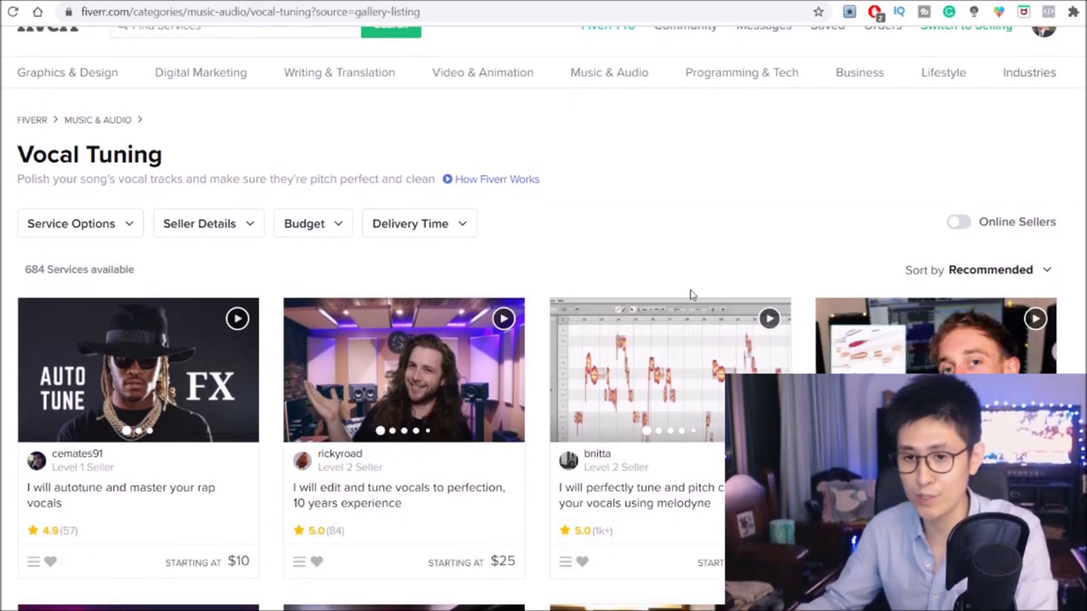
pyautogui.scroll(-1, 692, 295)
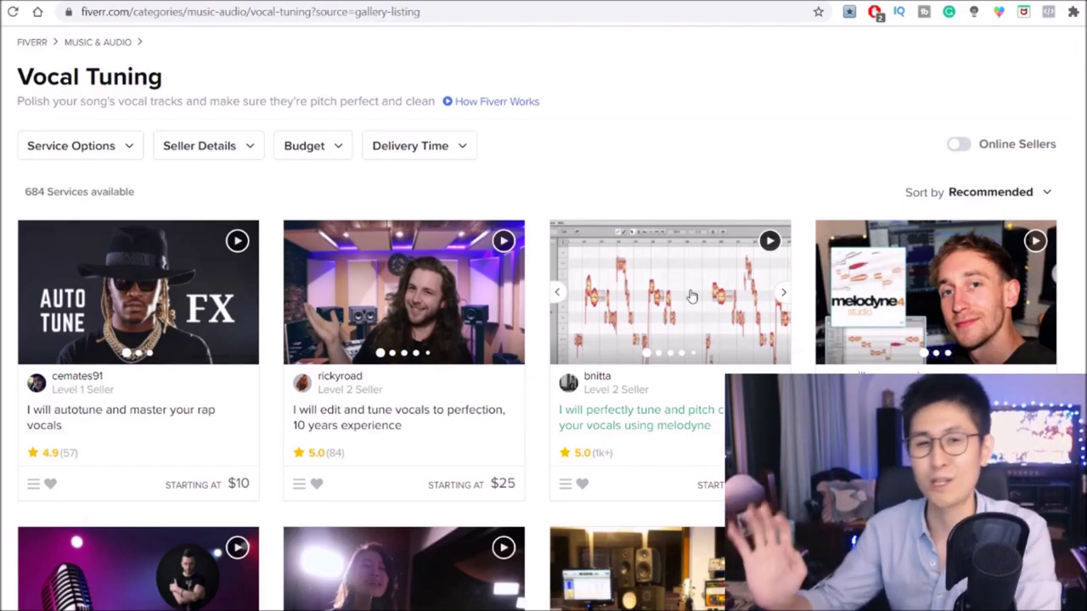
pyautogui.scroll(2, 693, 296)
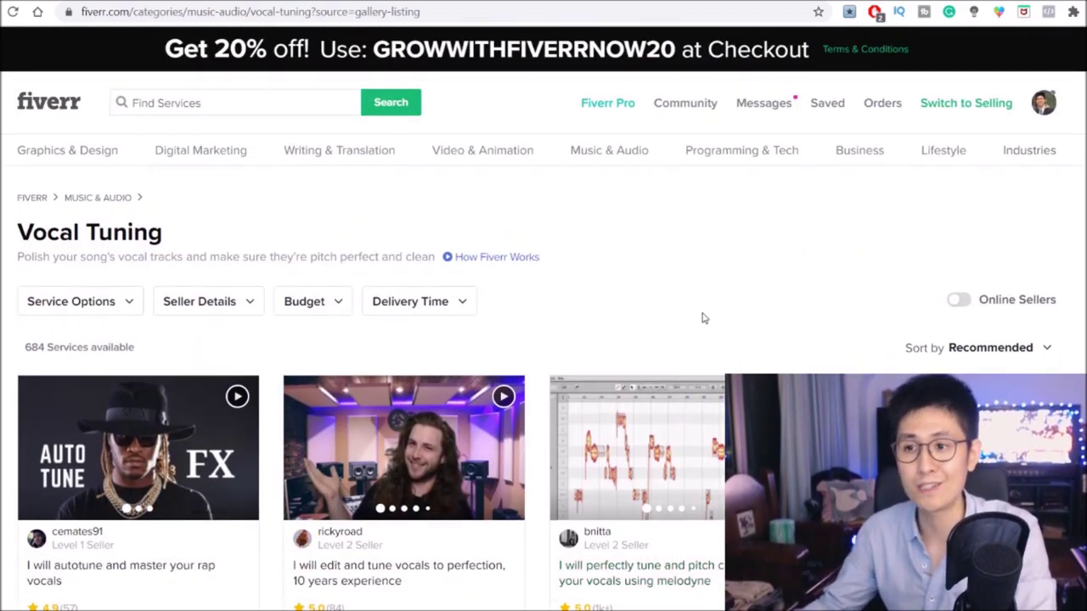
pyautogui.moveTo(608, 146)
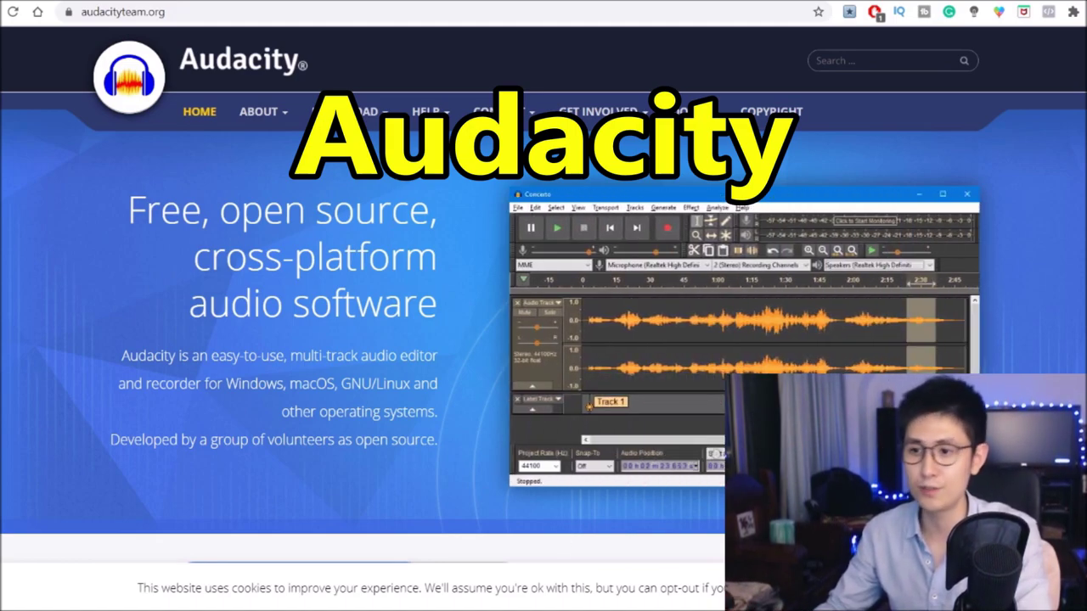
# - Read the feature overview on the Audacity website, covering recording, export and import, sound quality and plugins
pyautogui.scroll(-5, 543, 305)
pyautogui.scroll(-4, 963, 364)
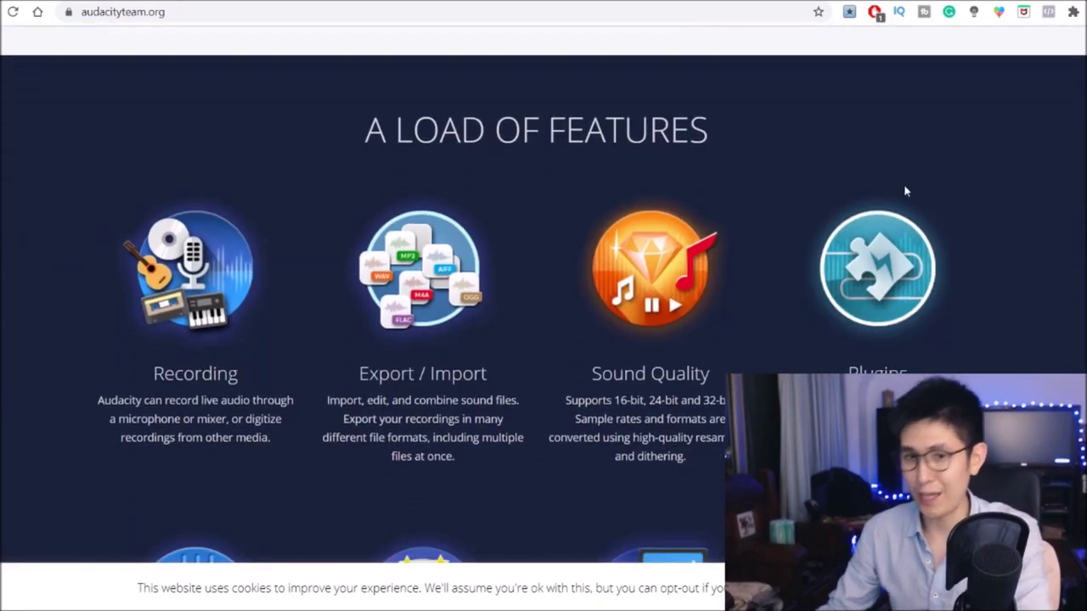
pyautogui.scroll(-1, 906, 196)
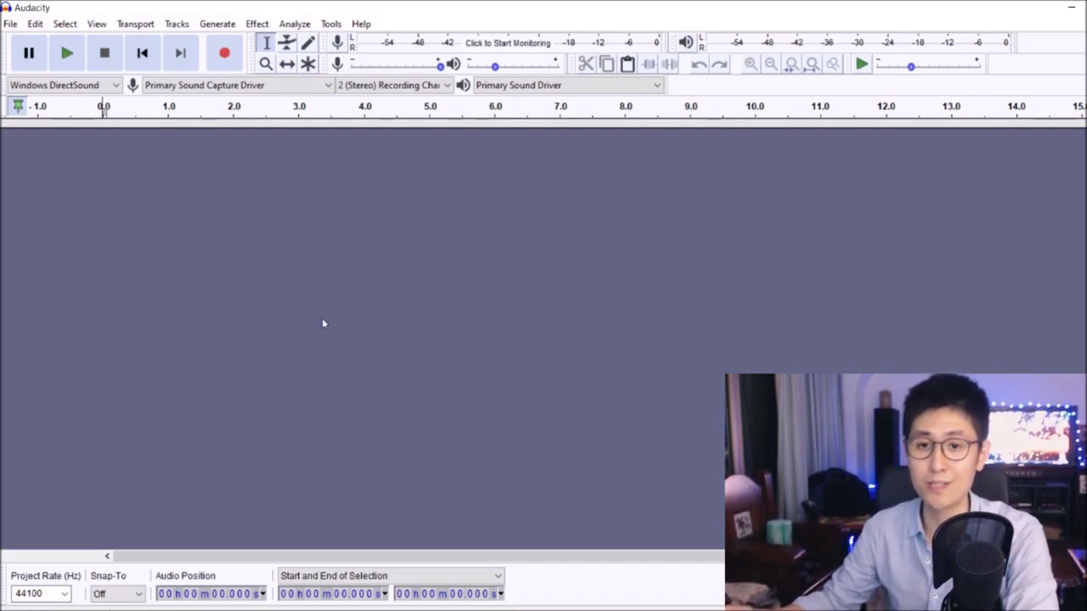
# - Record a short voice clip of about 12 seconds onto a new stereo audio track in Audacity
pyautogui.click(225, 55)
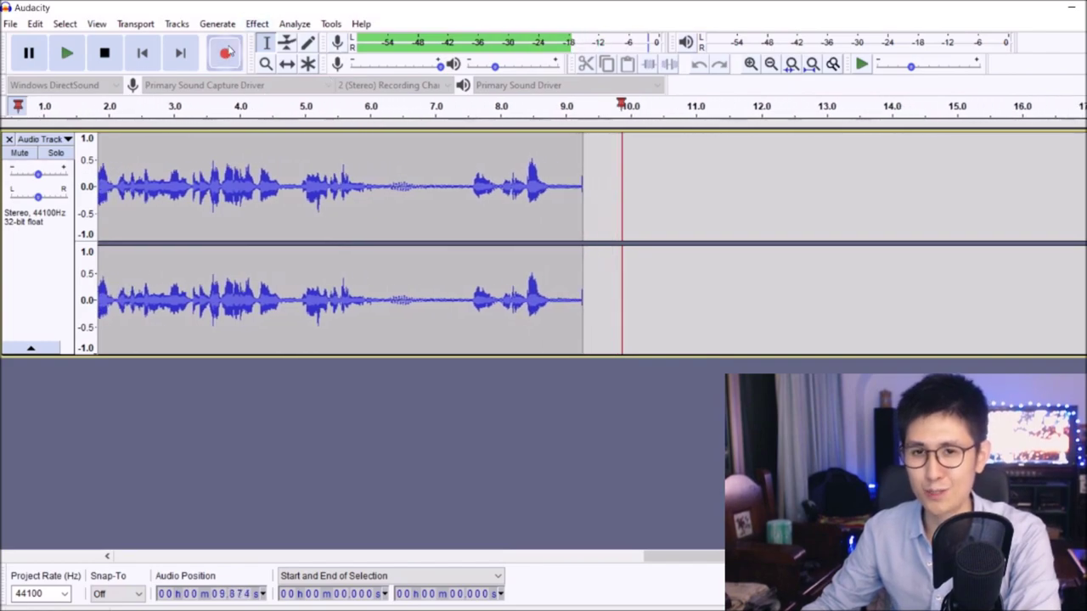
pyautogui.click(105, 54)
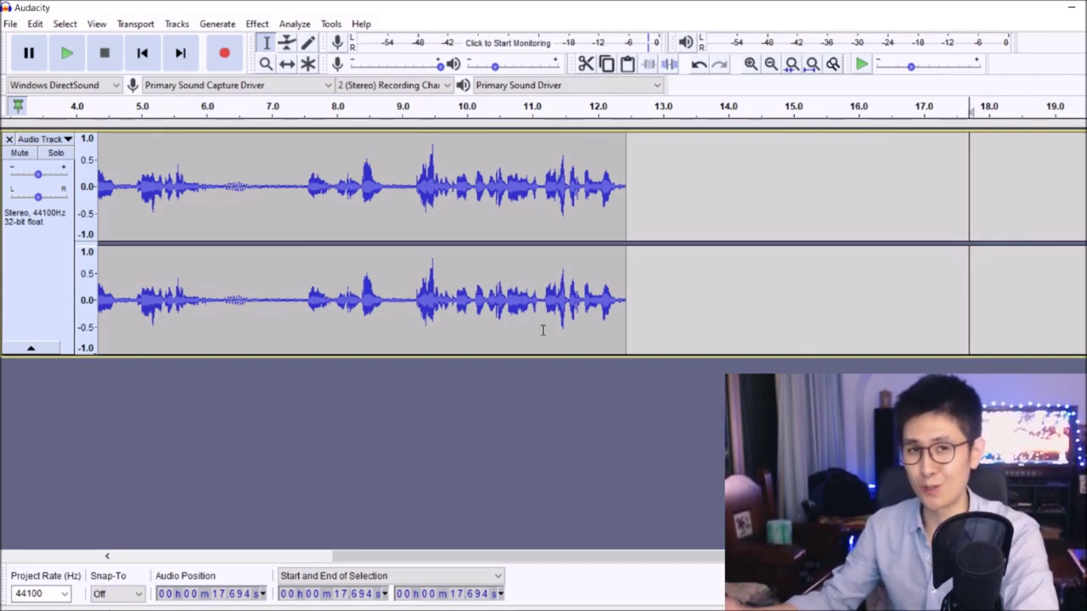
pyautogui.click(11, 24)
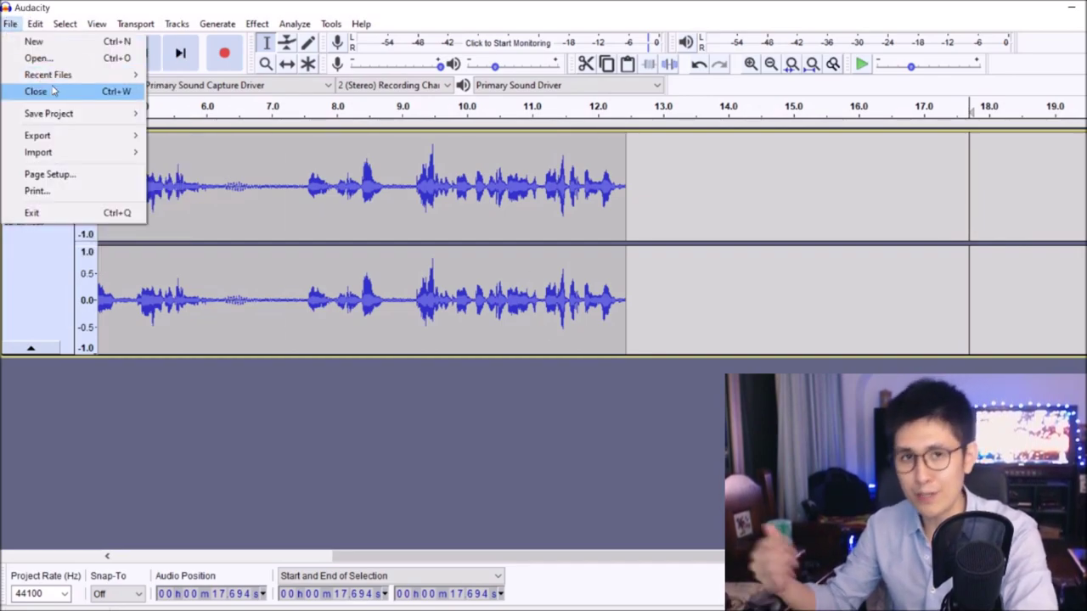
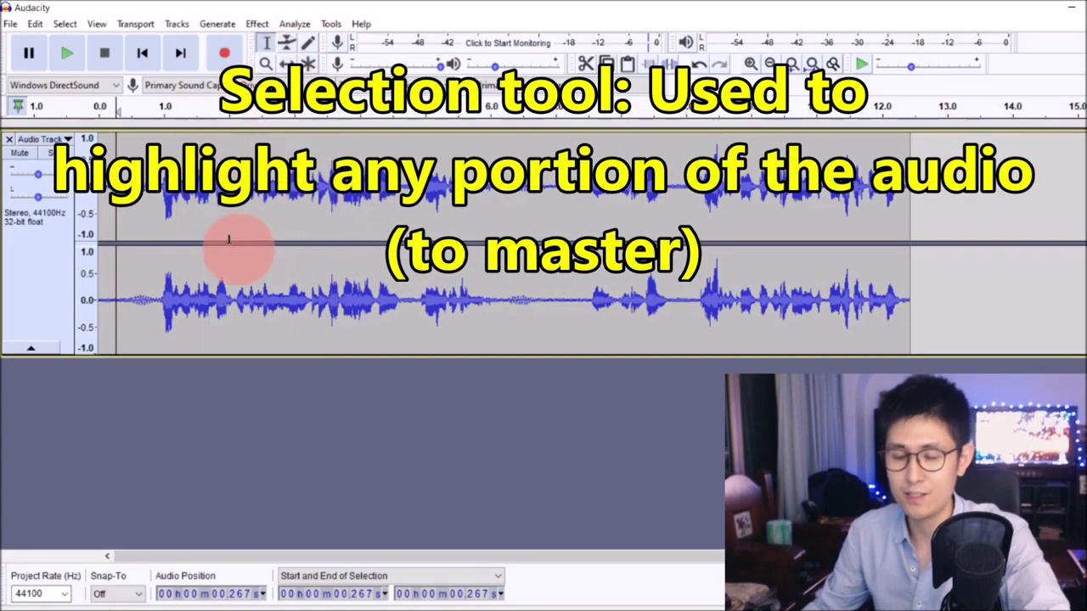
# - Try the Selection tool on the recording by placing the cursor at several points and highlighting different portions
pyautogui.click(168, 207)
pyautogui.click(253, 208)
pyautogui.click(420, 204)
pyautogui.click(556, 204)
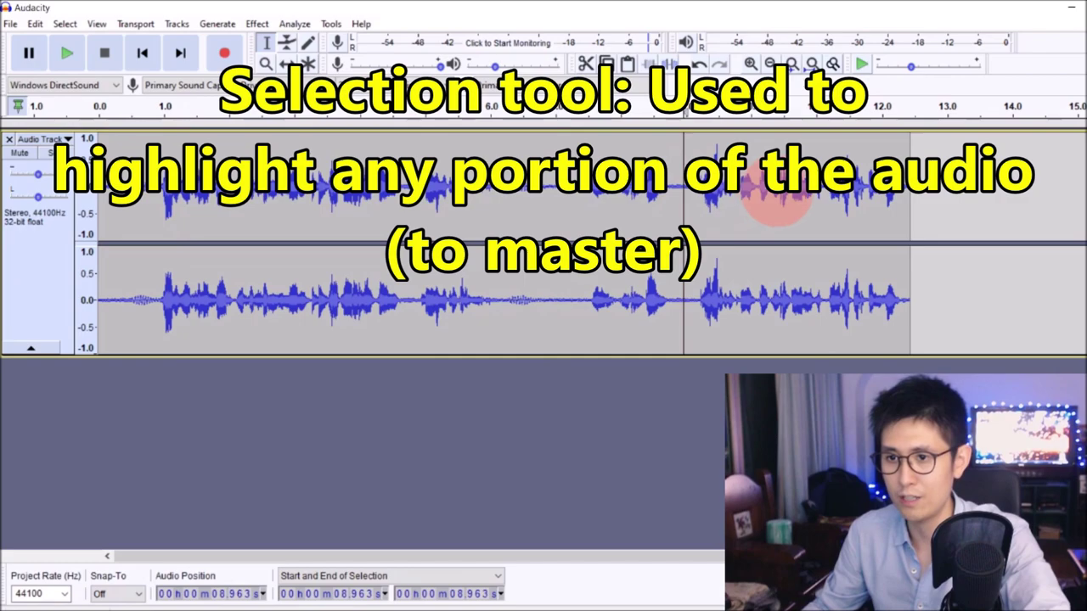
pyautogui.moveTo(771, 202); pyautogui.dragTo(552, 211)
pyautogui.click(304, 204)
pyautogui.moveTo(322, 201); pyautogui.dragTo(544, 212)
pyautogui.click(355, 208)
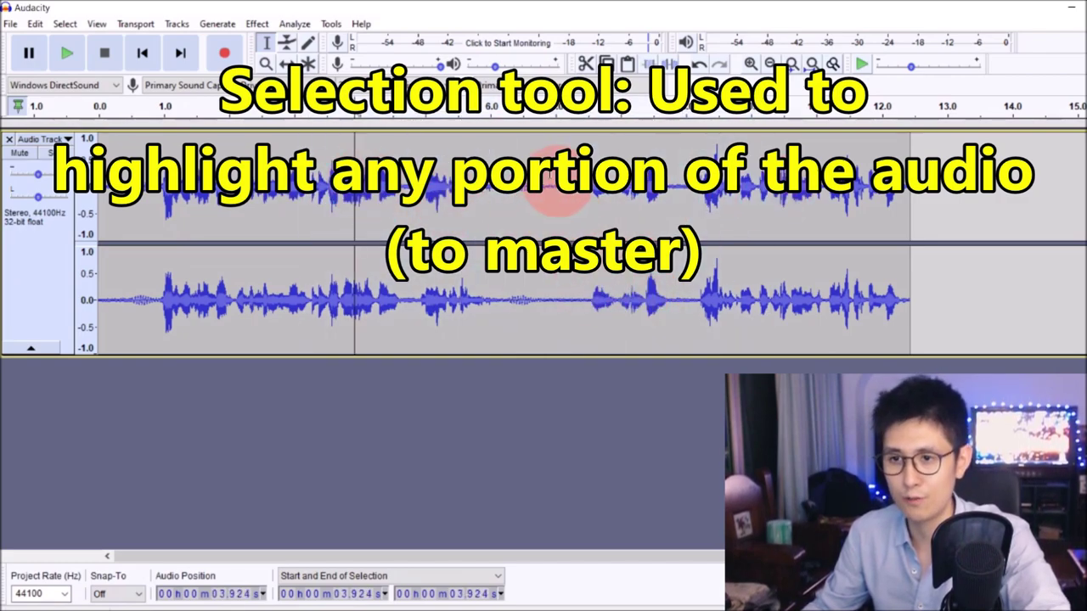
# - Play the recording from about 7.1 seconds for a moment and stop playback
pyautogui.click(564, 178)
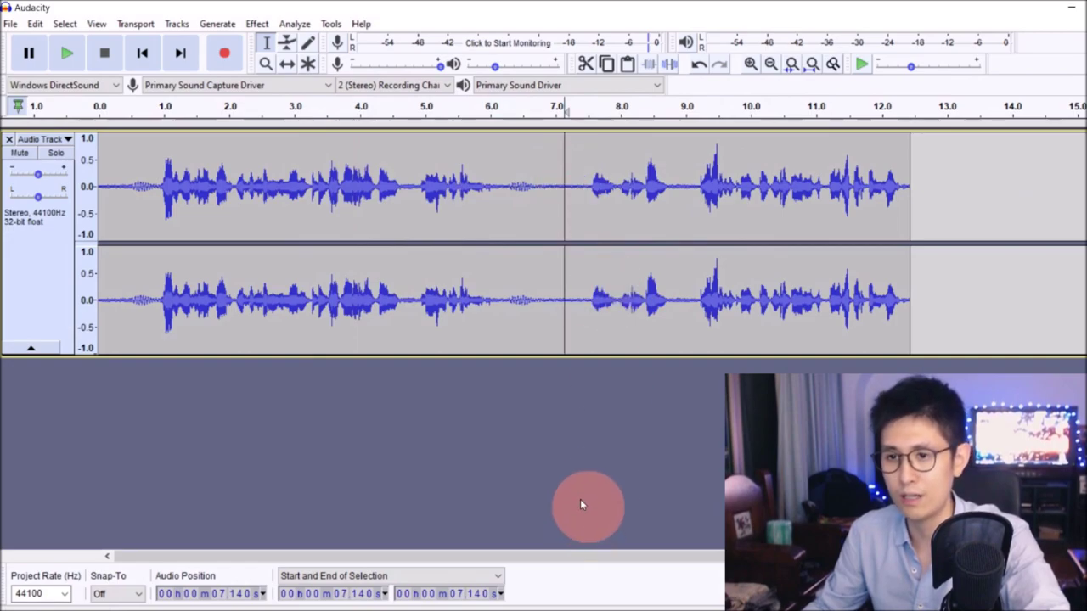
pyautogui.press('space')
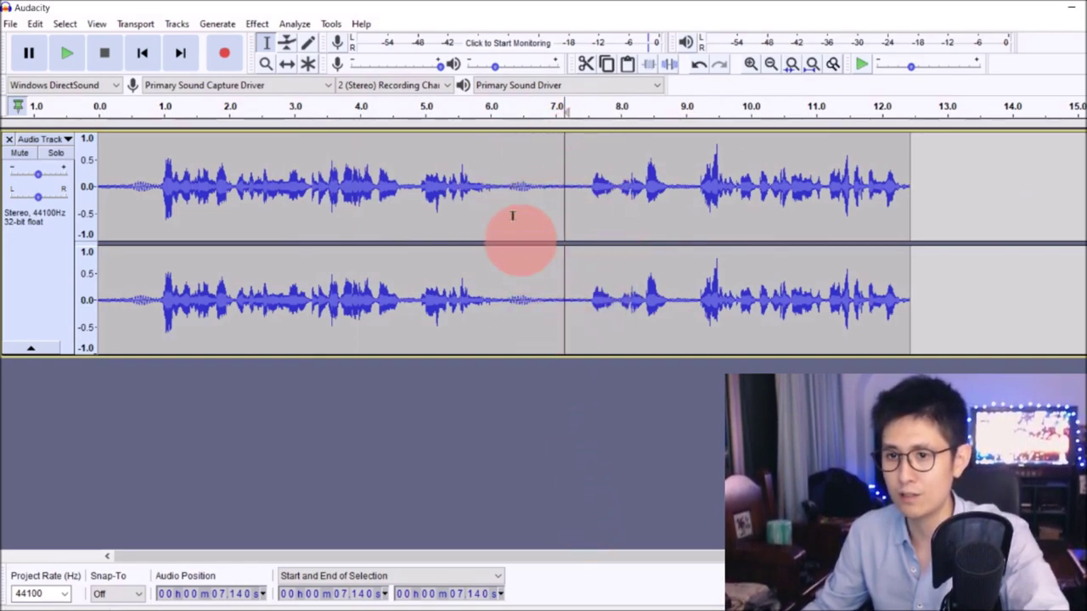
pyautogui.click(102, 57)
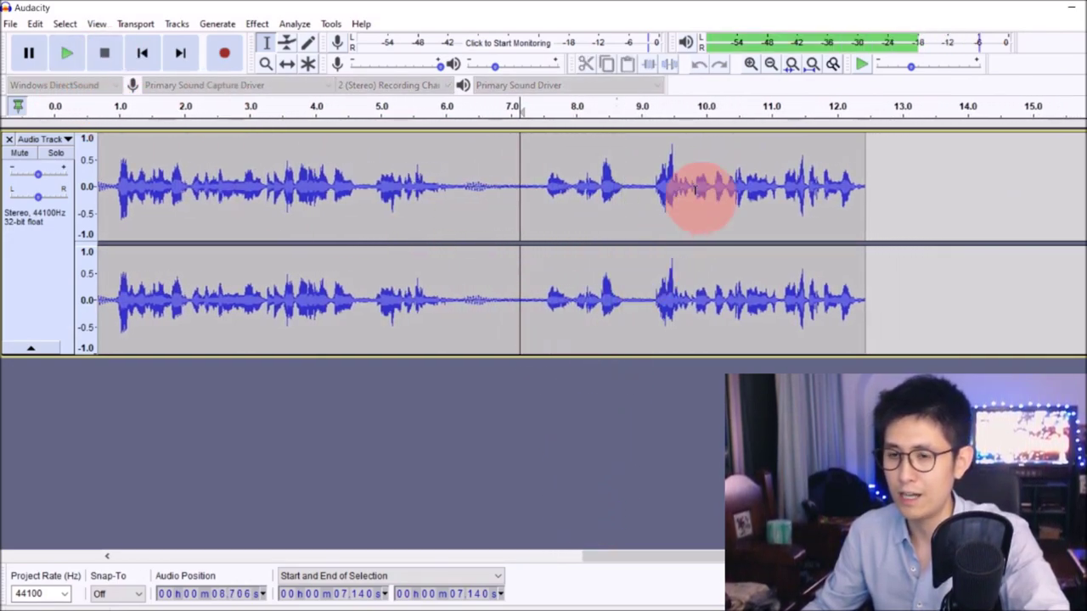
# - Place the cursor at several points in the recording between about 7 and 9 seconds
pyautogui.click(635, 201)
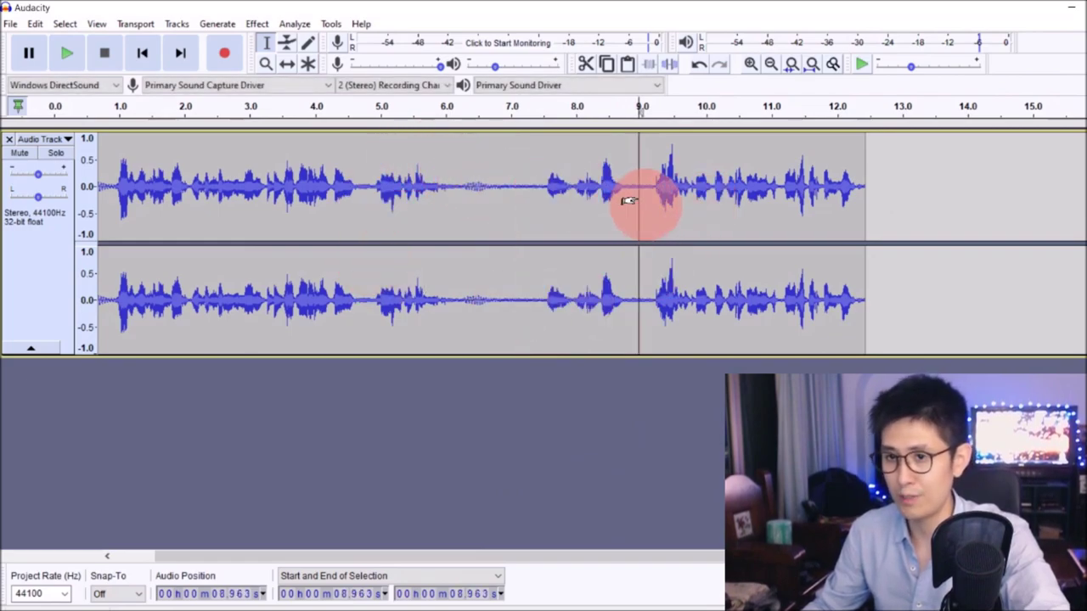
pyautogui.click(524, 189)
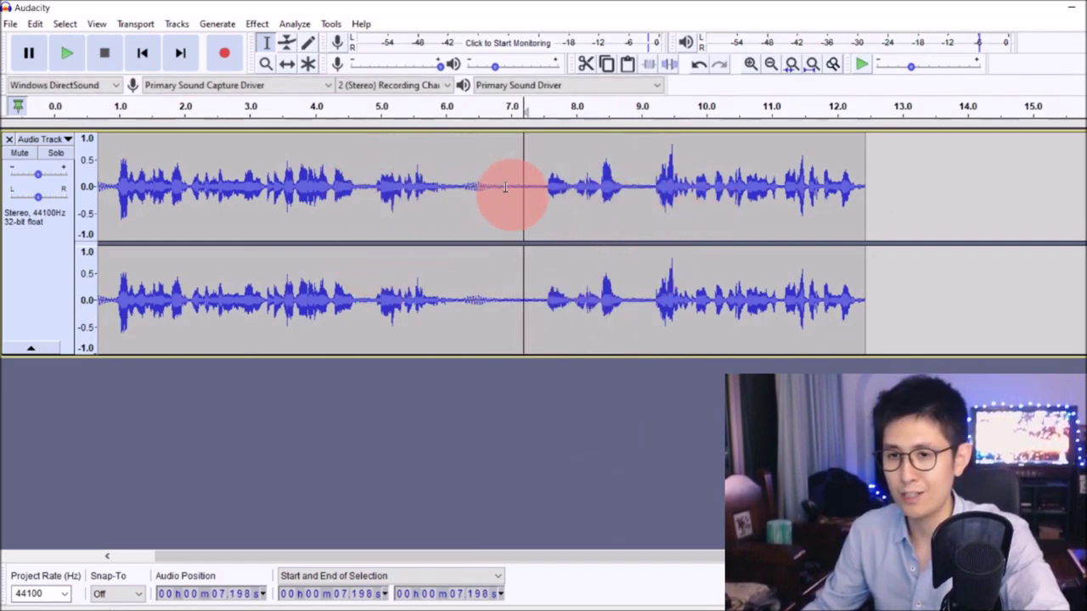
pyautogui.click(571, 192)
pyautogui.click(645, 195)
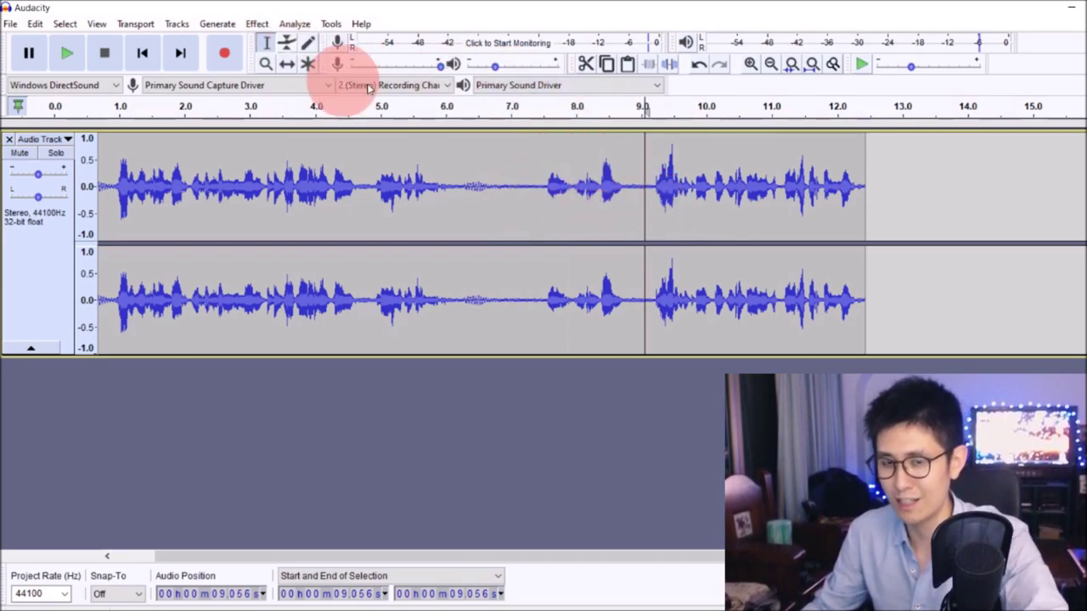
# - Delete the portion of the recording from about 6.9 seconds to the end of the track
pyautogui.click(531, 178)
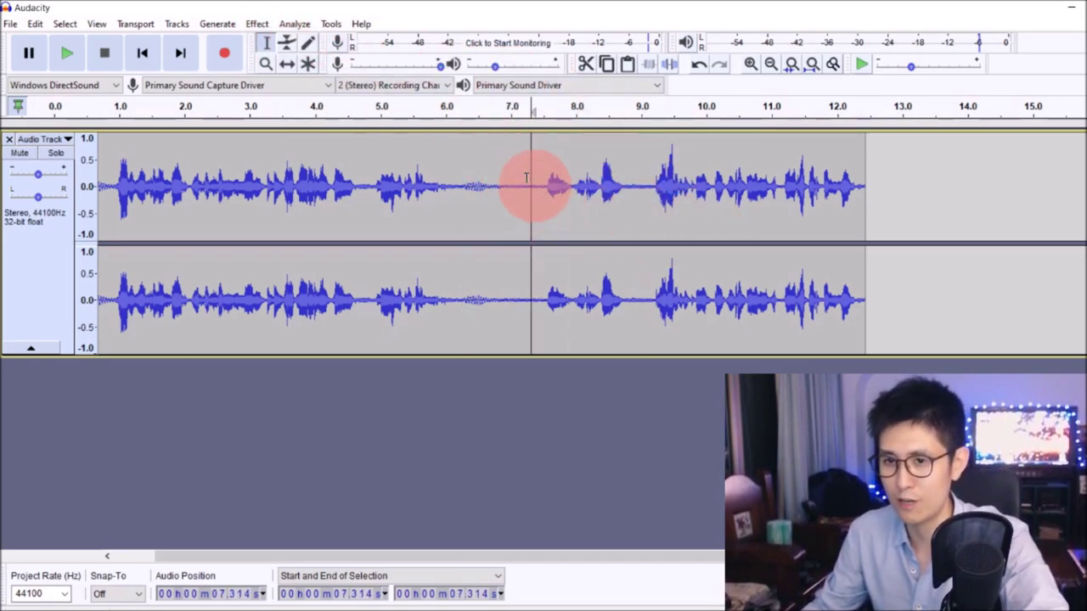
pyautogui.moveTo(506, 183); pyautogui.dragTo(880, 204)
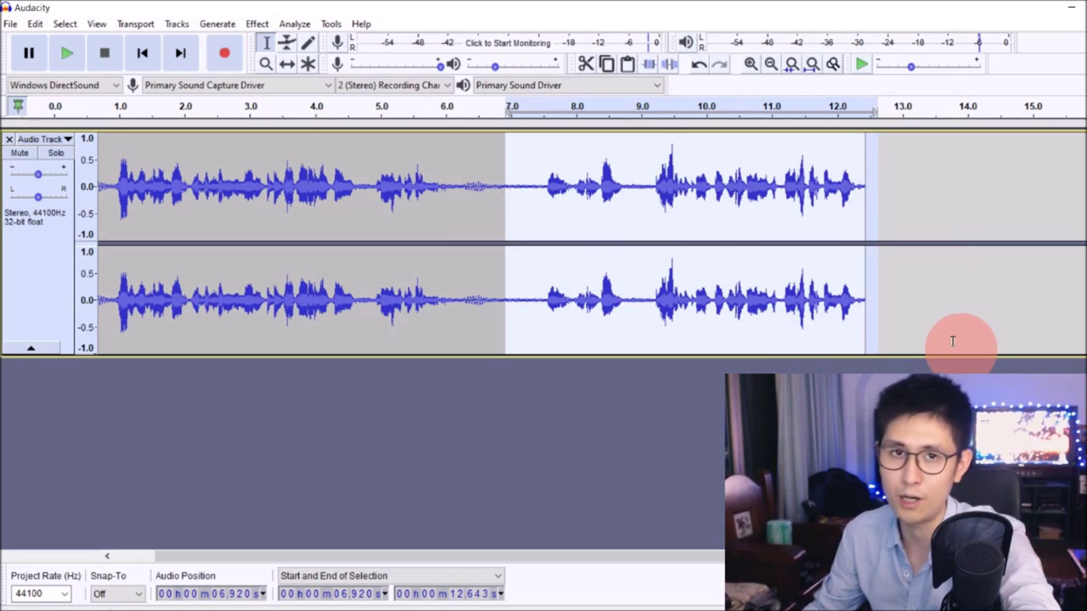
pyautogui.press('Delete')
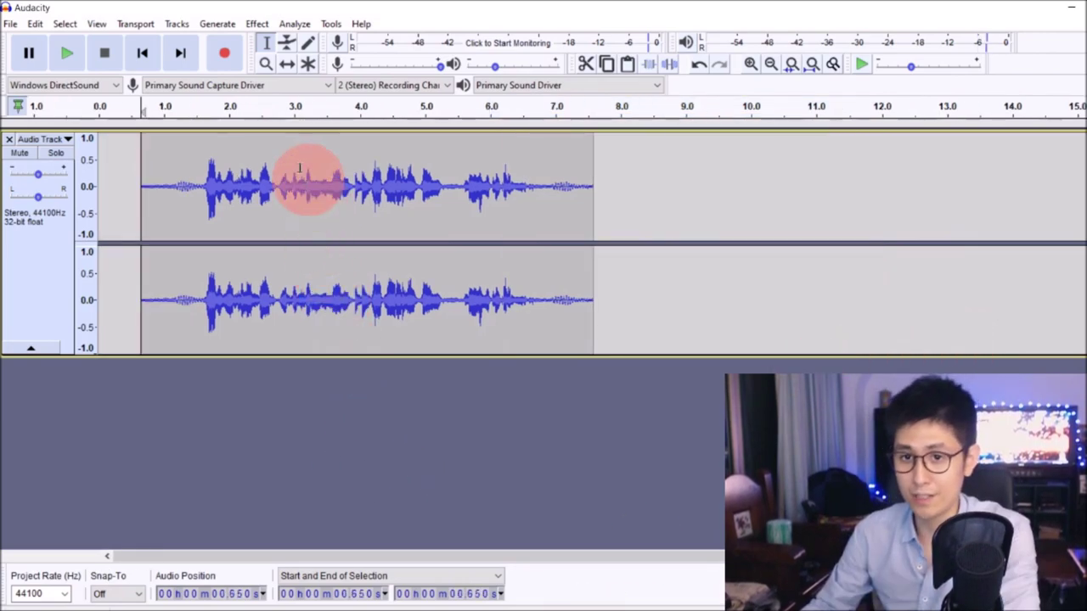
# - Slide the clip back and forth with the Time Shift tool until its speech starts near 0 seconds, and return to the Selection tool
pyautogui.click(286, 66)
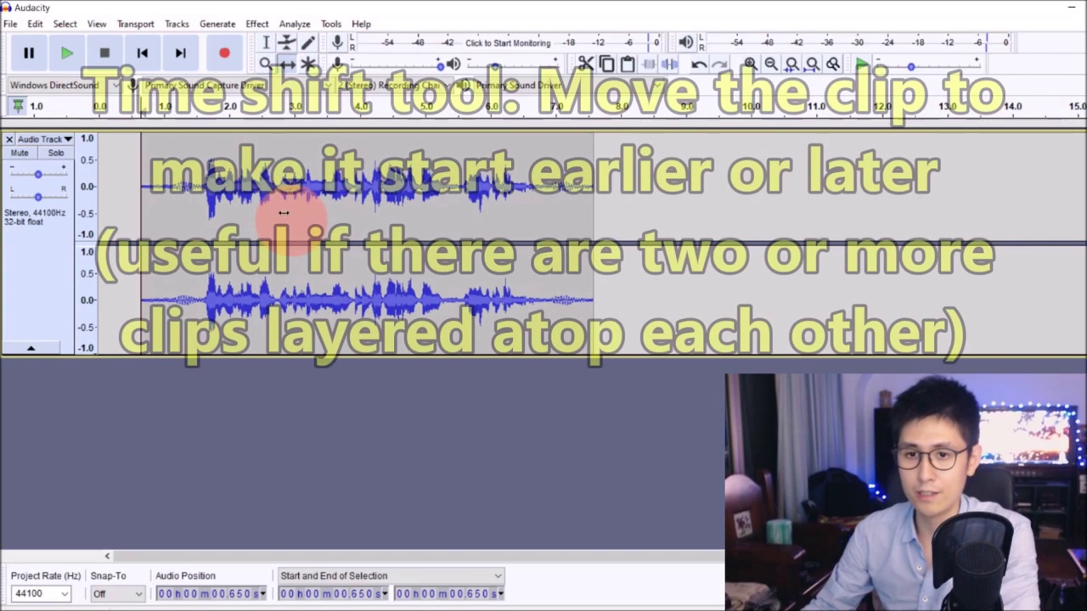
pyautogui.moveTo(278, 213); pyautogui.dragTo(595, 206)
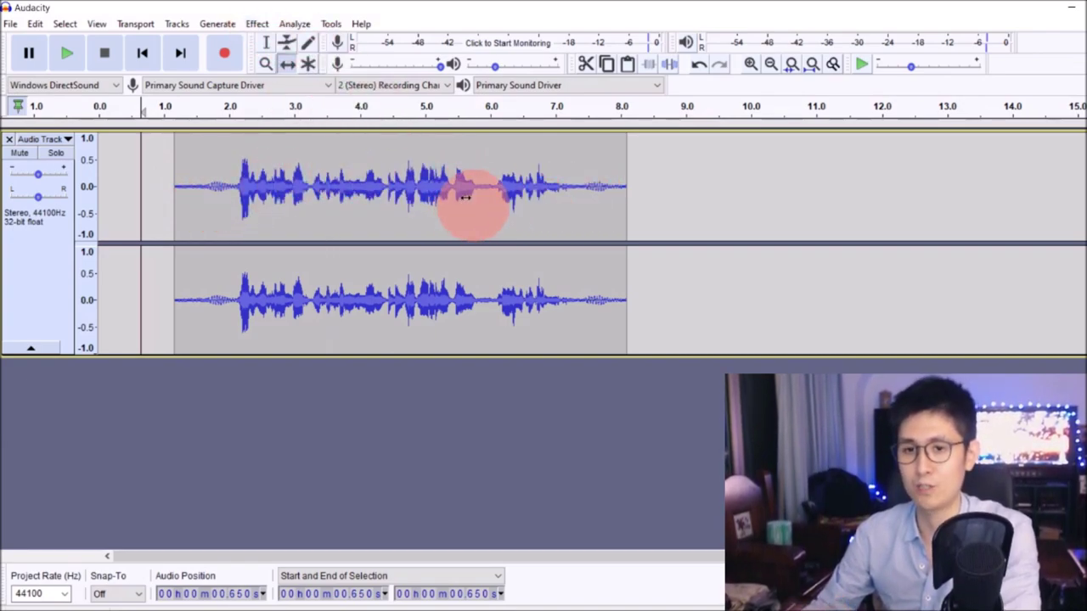
pyautogui.moveTo(590, 221); pyautogui.dragTo(497, 218)
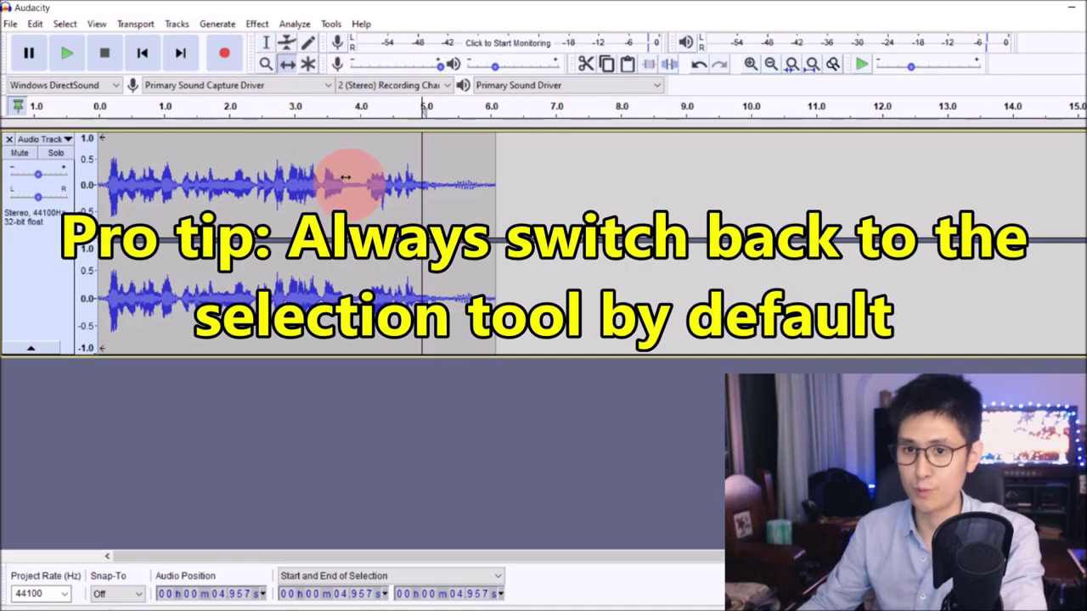
pyautogui.moveTo(322, 147); pyautogui.dragTo(243, 181)
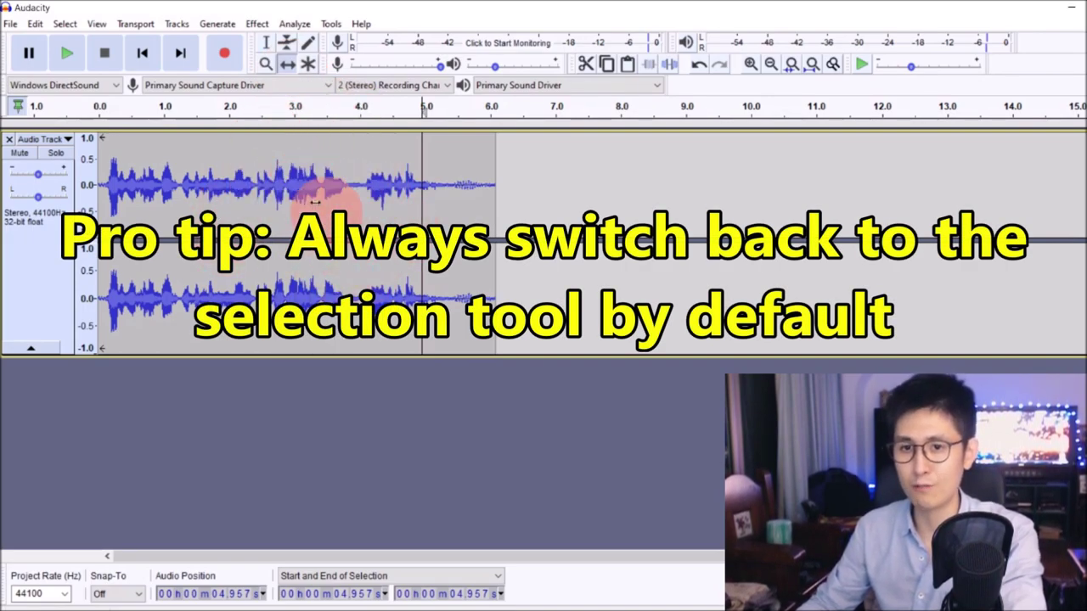
pyautogui.moveTo(323, 145); pyautogui.dragTo(308, 170)
pyautogui.click(267, 51)
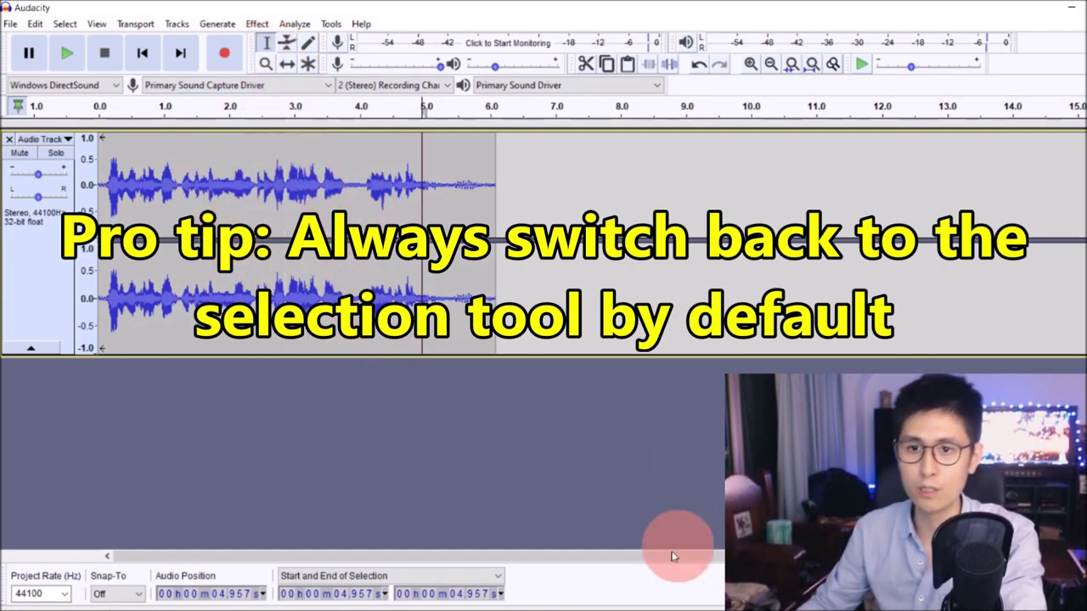
# - Duplicate the recording as a second identical track below the first and look over both tracks
pyautogui.click(953, 262)
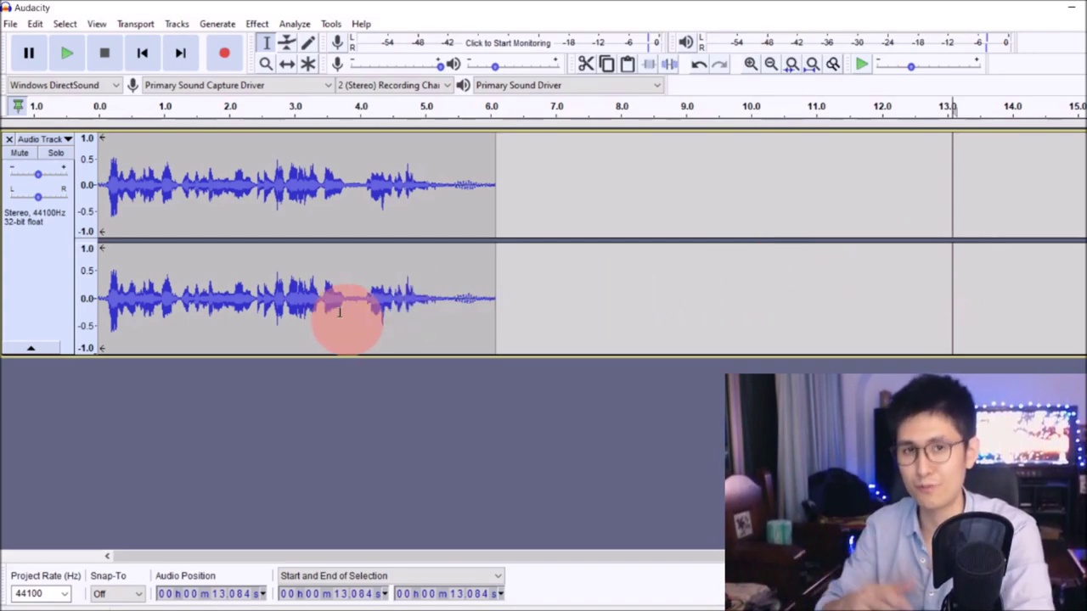
pyautogui.press('Home')
pyautogui.press('space')
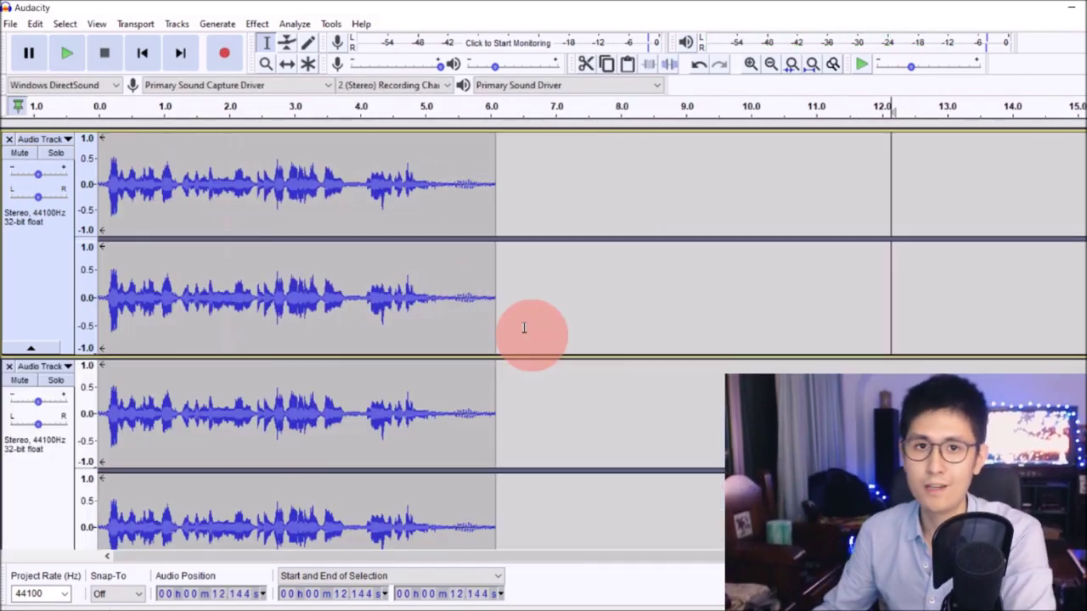
pyautogui.scroll(-1, 280, 374)
pyautogui.scroll(1, 272, 323)
pyautogui.scroll(-1, 235, 420)
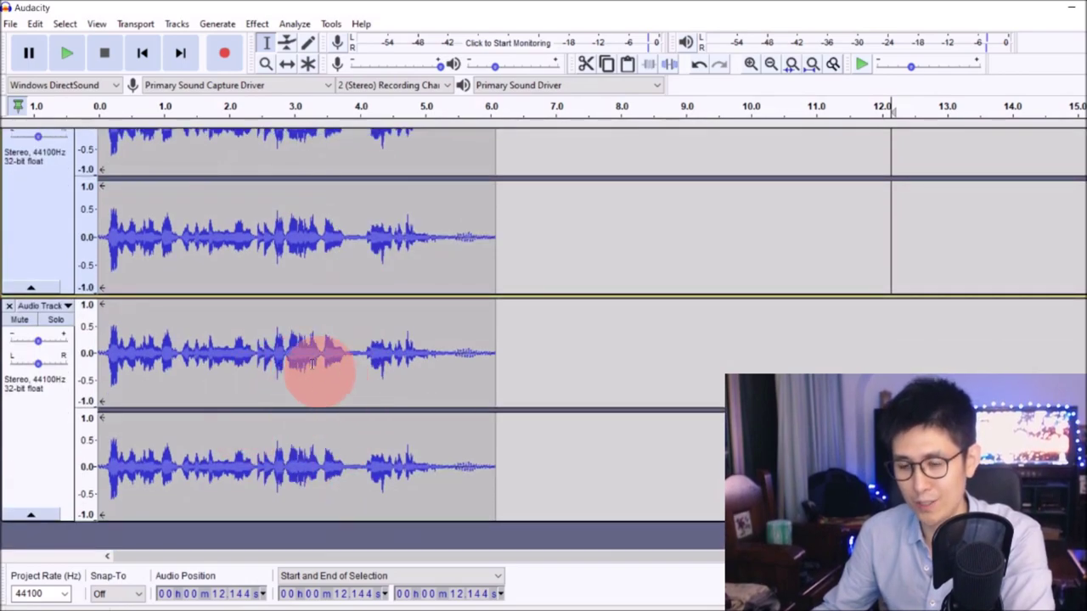
pyautogui.scroll(1, 323, 377)
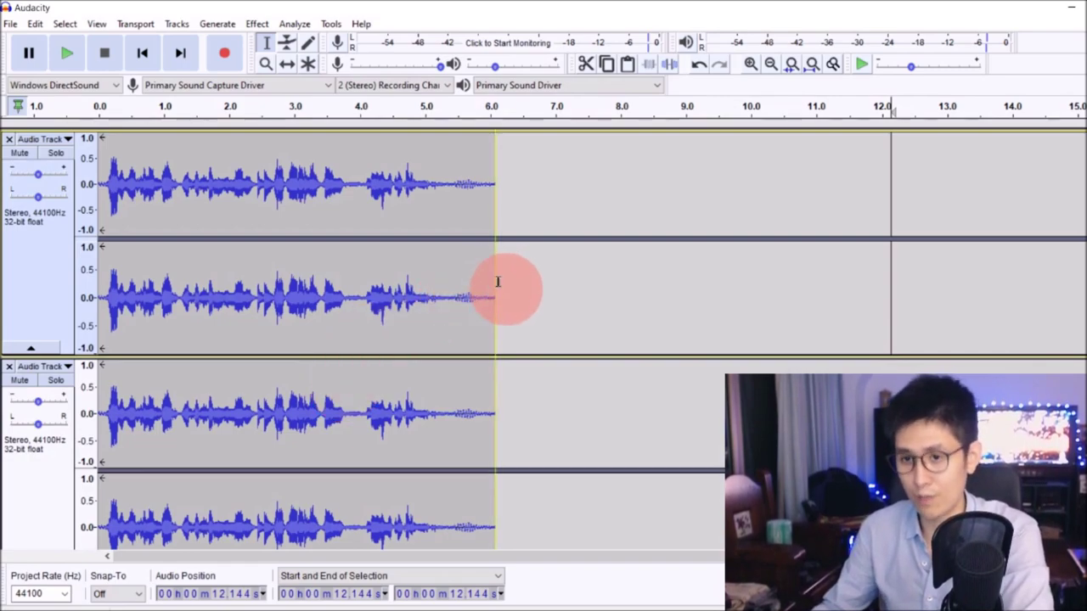
# - Select the whole clip in the upper track from 0 to 6.084 seconds and open the Equalization effect for it
pyautogui.moveTo(494, 279); pyautogui.dragTo(80, 296)
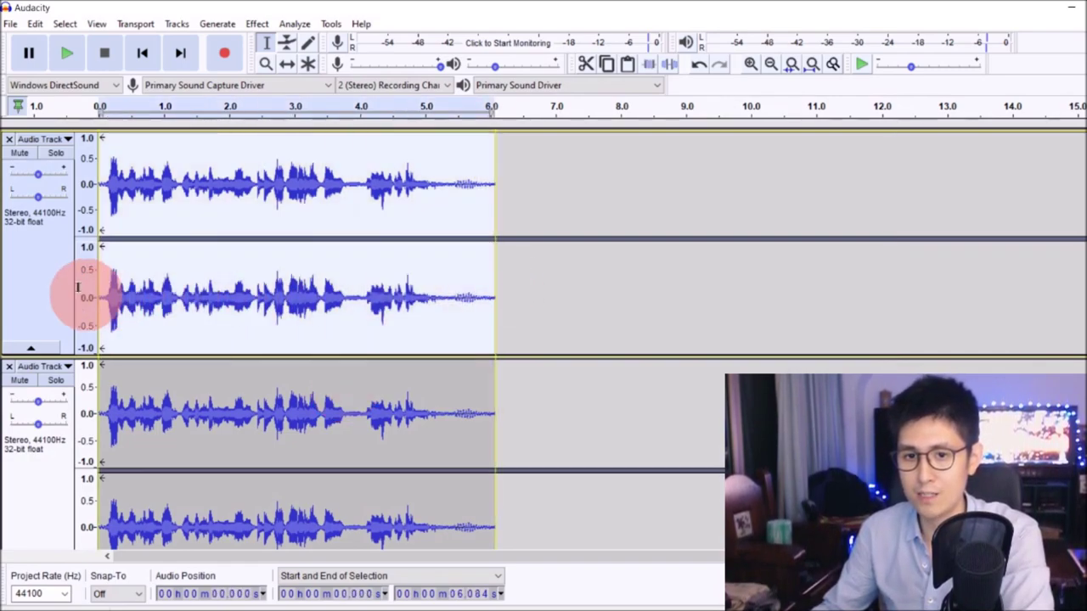
pyautogui.click(258, 24)
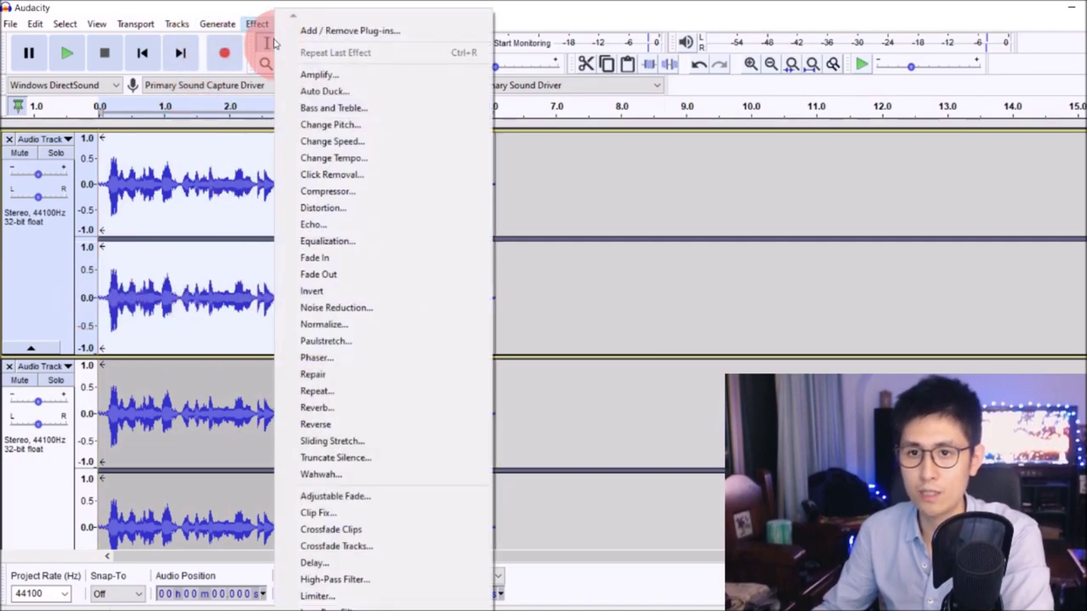
pyautogui.click(266, 25)
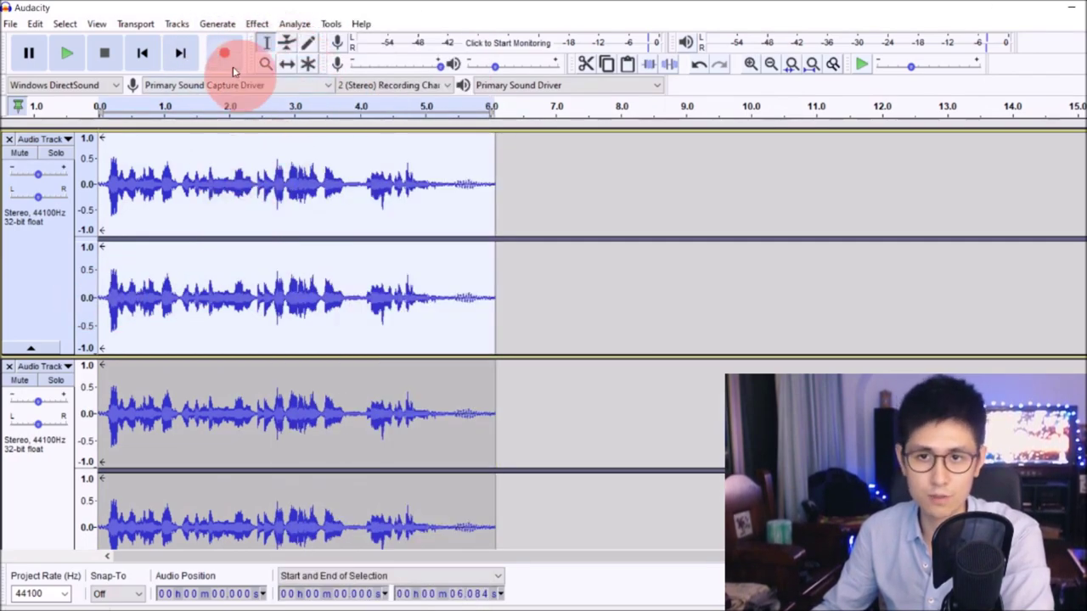
pyautogui.click(251, 26)
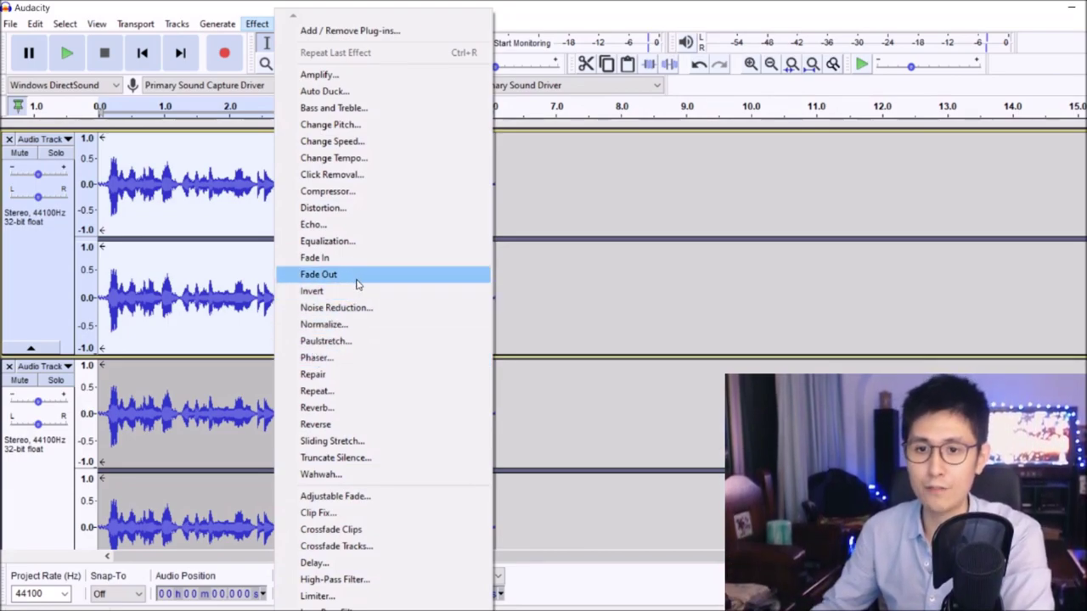
pyautogui.click(336, 242)
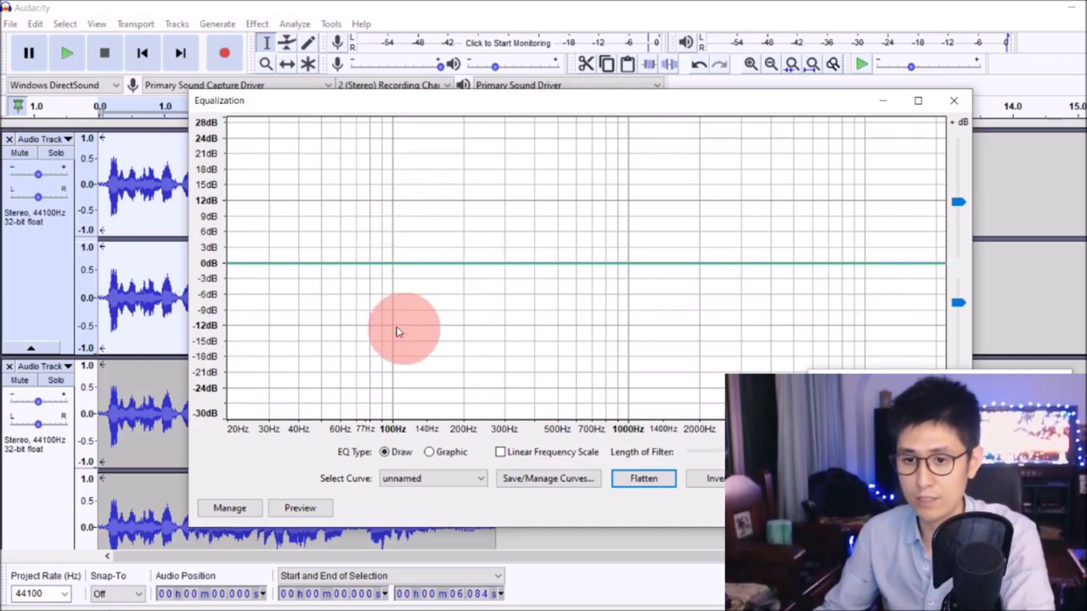
# - Draw an equalization curve boosting the bass below 100 Hz and the treble above 2000 Hz by about 6 dB, and apply it
pyautogui.click(394, 269)
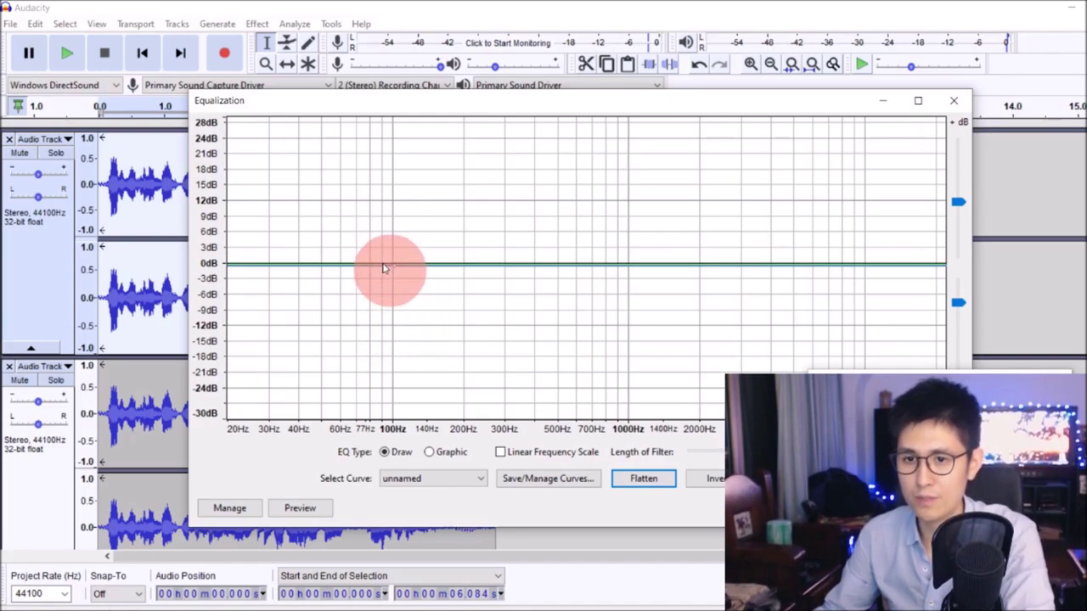
pyautogui.moveTo(377, 264); pyautogui.dragTo(375, 233)
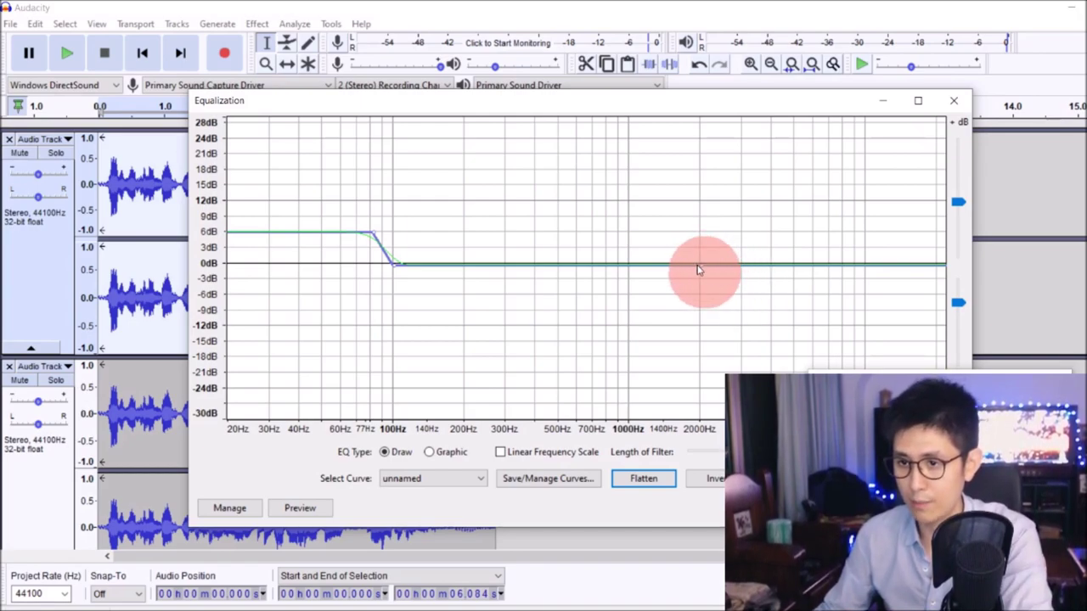
pyautogui.moveTo(716, 270); pyautogui.dragTo(726, 234)
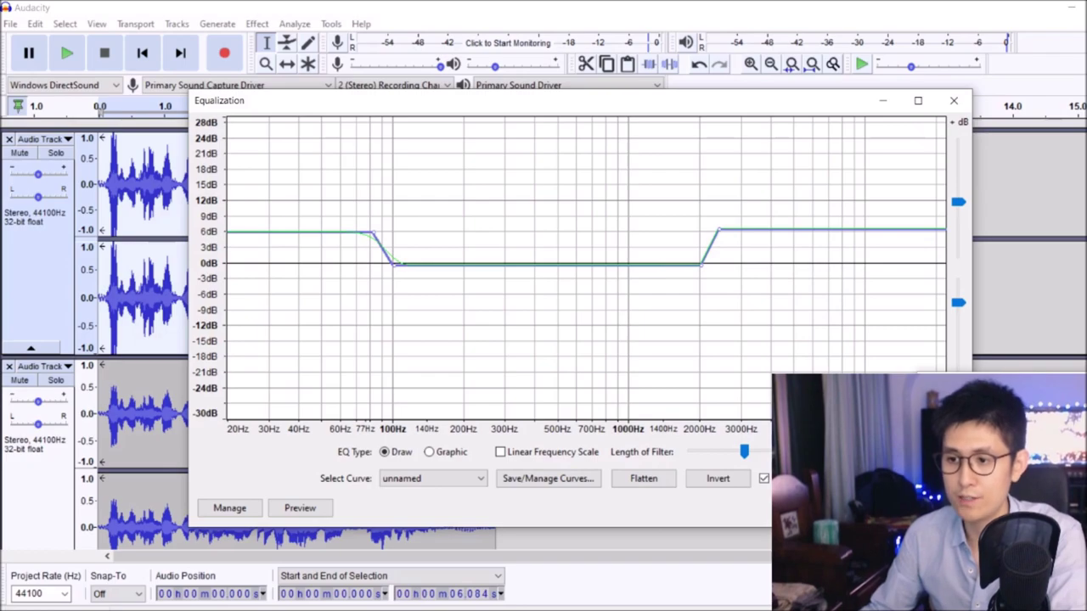
pyautogui.click(884, 508)
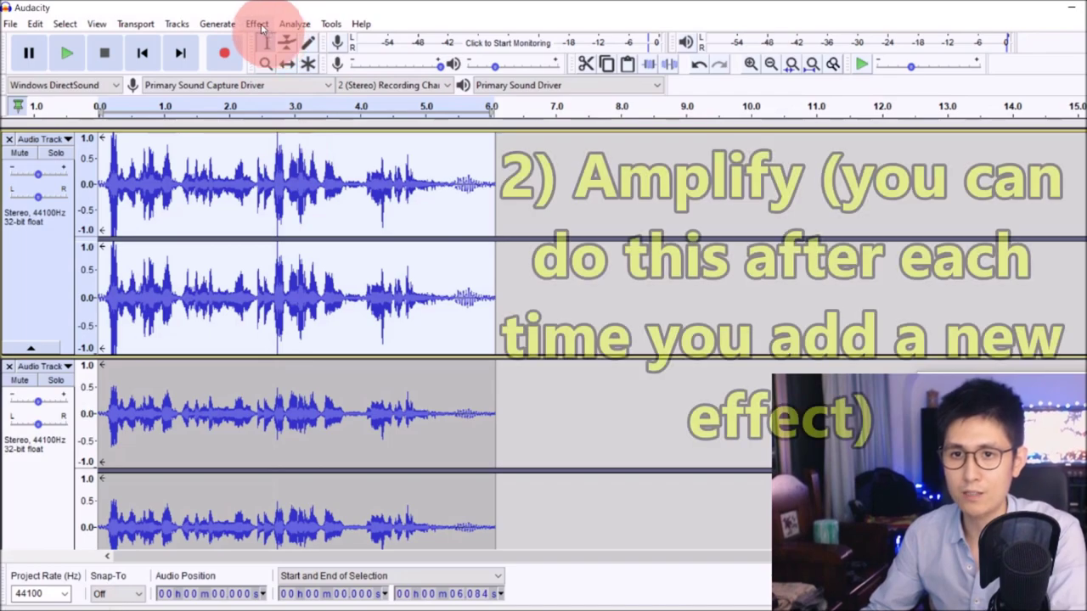
pyautogui.click(258, 23)
pyautogui.click(320, 75)
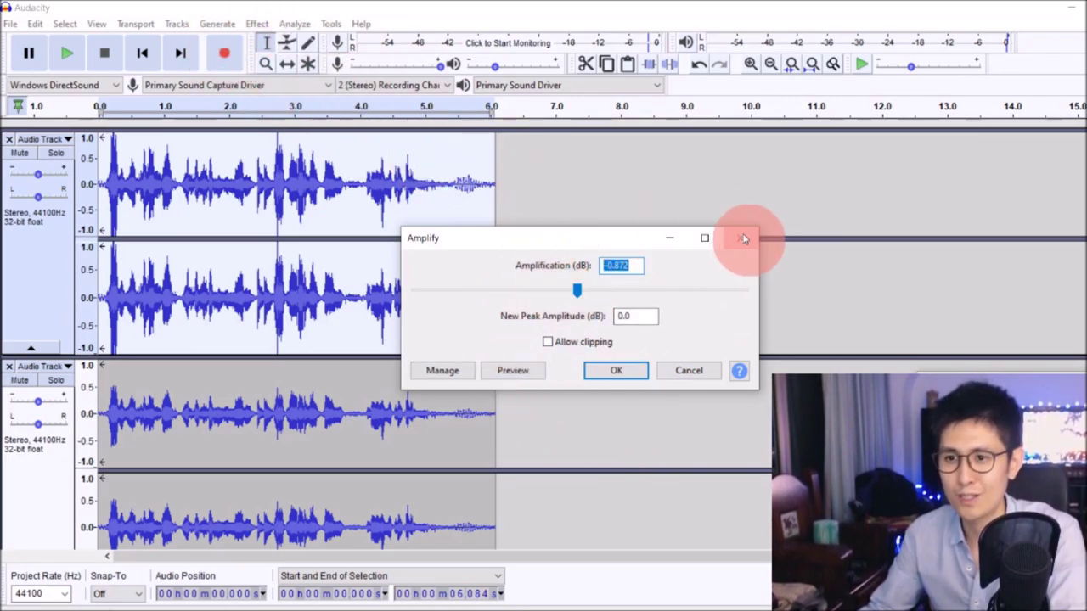
pyautogui.press('Escape')
# - Amplify the selected audio by -0.872 dB to a new peak amplitude of 0.0 dB, with clipping not allowed
pyautogui.click(256, 23)
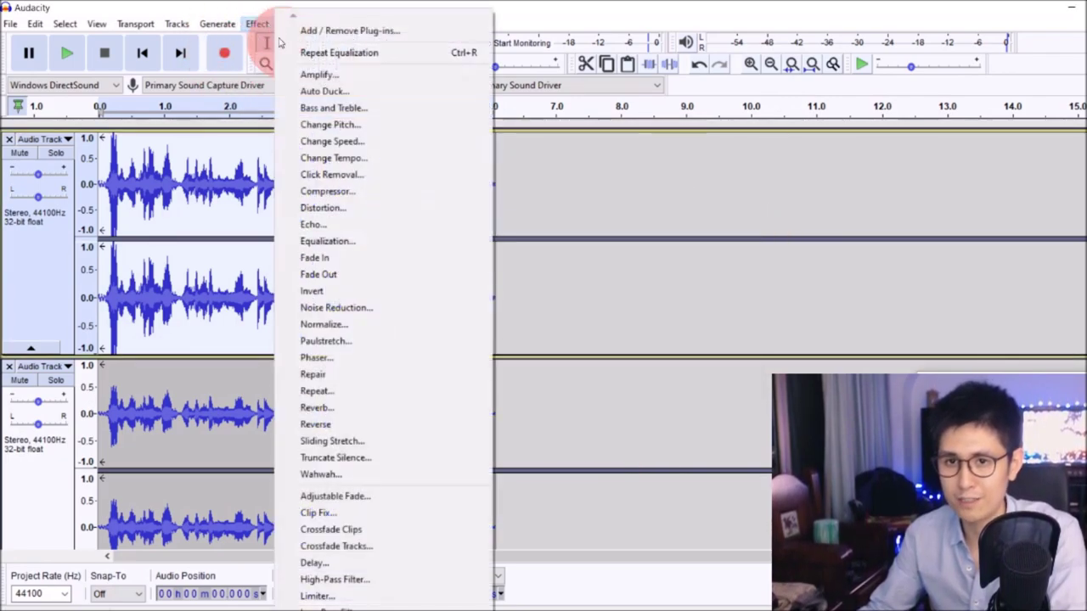
pyautogui.click(318, 74)
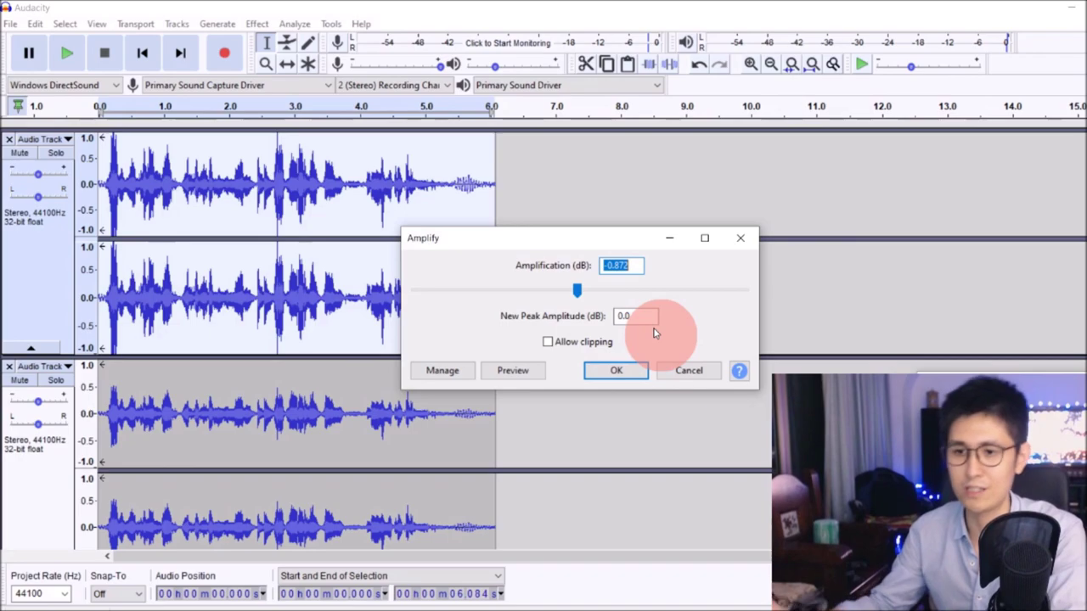
pyautogui.click(618, 372)
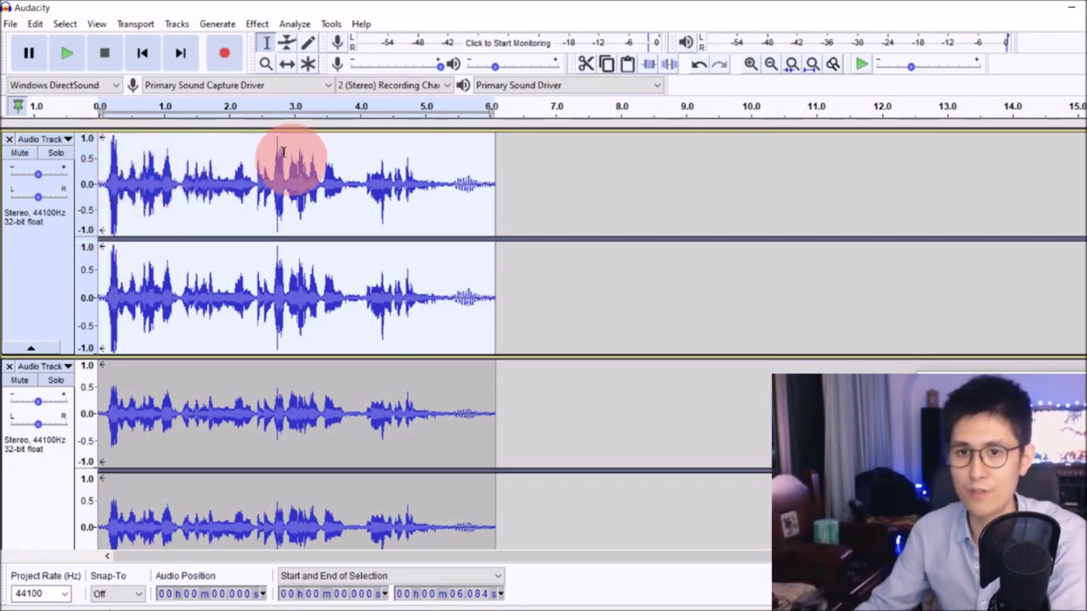
# - Apply the Compressor to the upper clip with a threshold of -30 dB, a noise floor of -50 dB and a ratio of 4:1
pyautogui.click(257, 24)
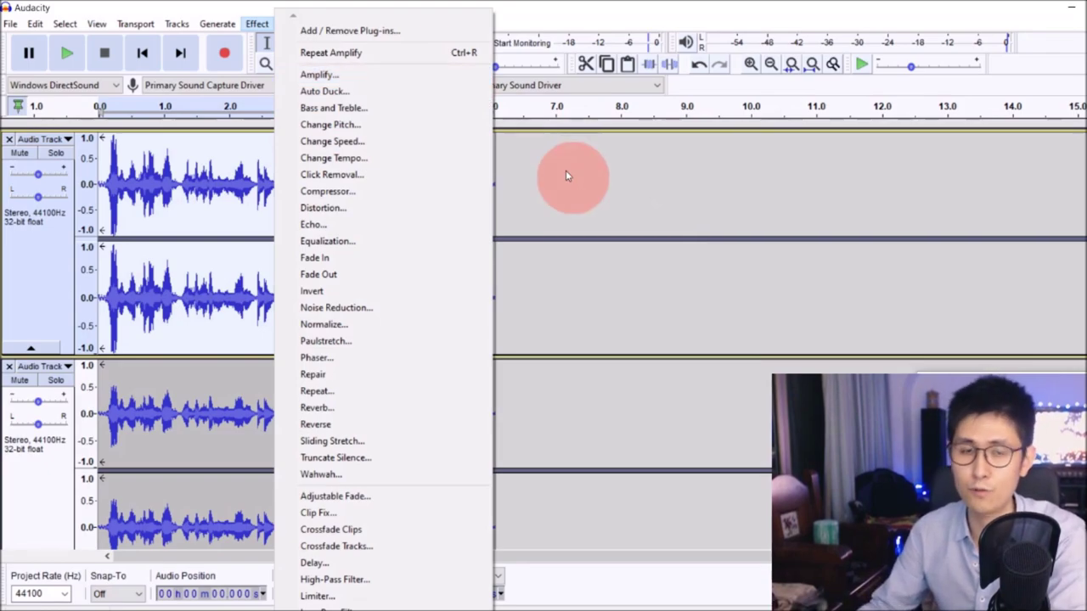
pyautogui.click(294, 34)
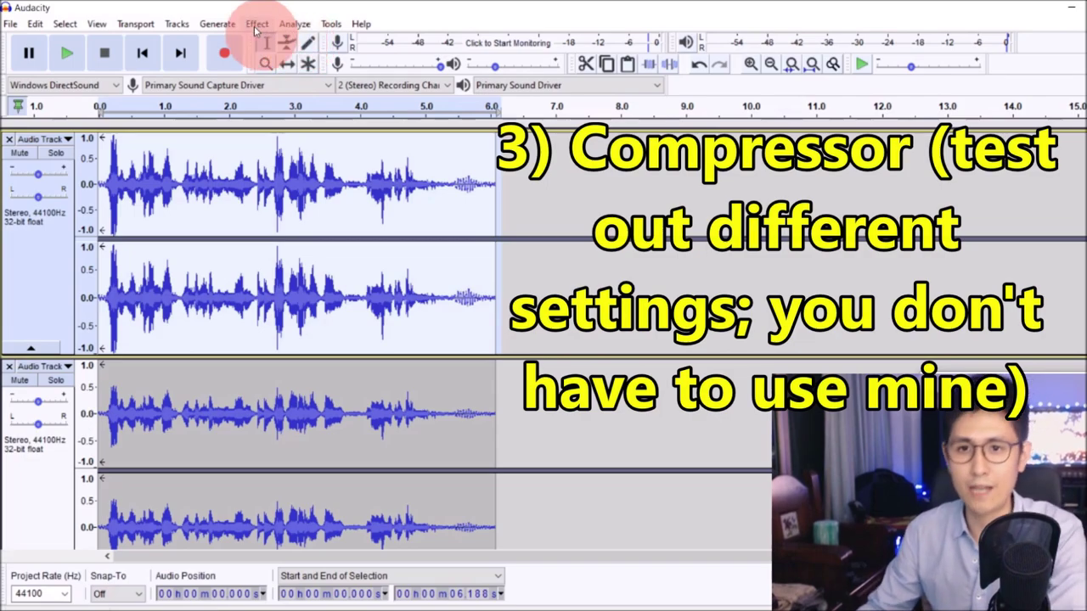
pyautogui.click(254, 30)
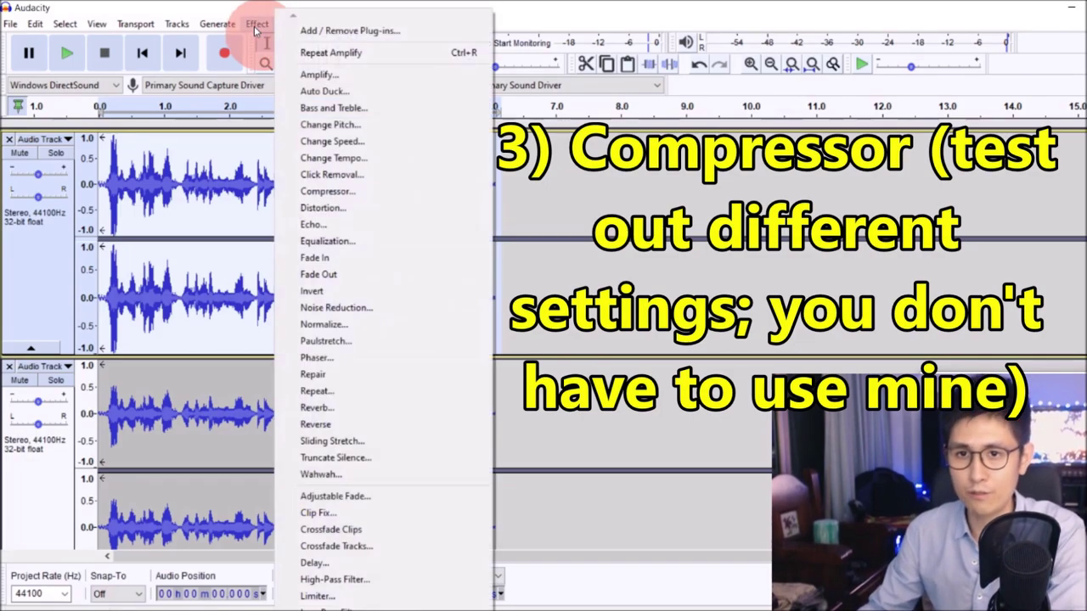
pyautogui.click(365, 194)
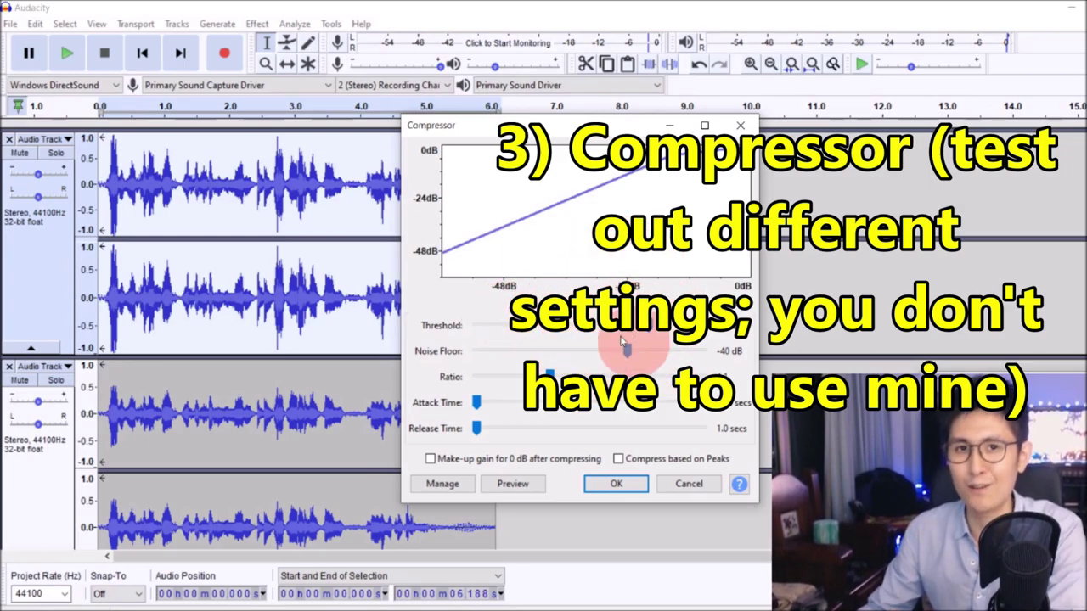
pyautogui.moveTo(646, 331); pyautogui.dragTo(550, 384)
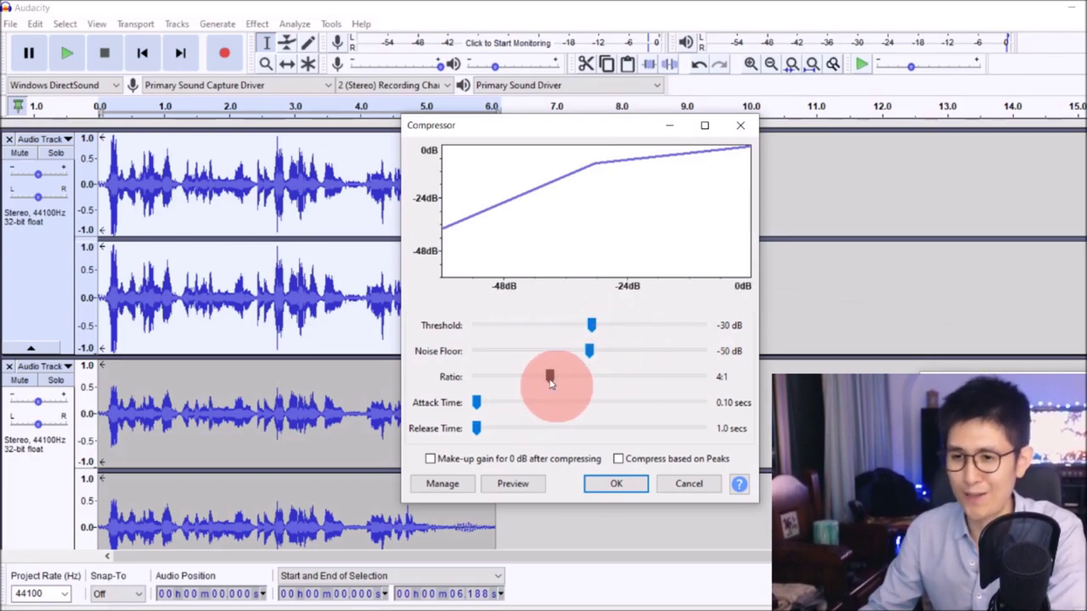
pyautogui.moveTo(550, 382)
pyautogui.mouseDown()
pyautogui.moveTo(519, 376)
pyautogui.moveTo(575, 381)
pyautogui.moveTo(529, 378)
pyautogui.moveTo(551, 376)
pyautogui.mouseUp()
pyautogui.click(431, 460)
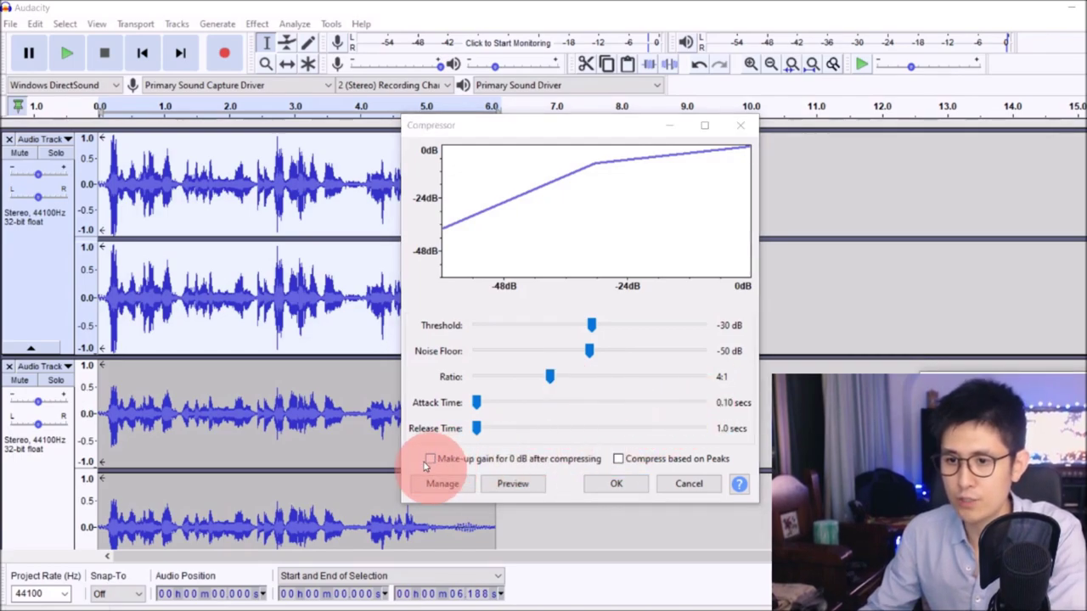
pyautogui.click(613, 484)
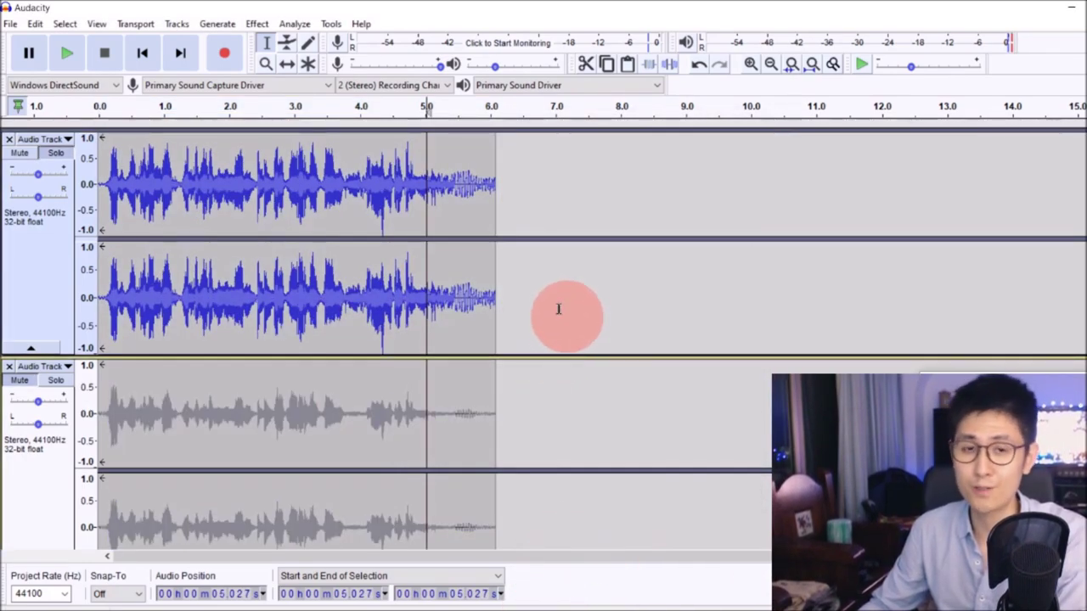
# - Play the soloed upper track from about 0.1 seconds to hear the processed recording, and stop playback
pyautogui.click(513, 281)
pyautogui.click(493, 279)
pyautogui.hotkey('alt', 'Tab')
pyautogui.hotkey('alt', 'Tab')
pyautogui.click(67, 55)
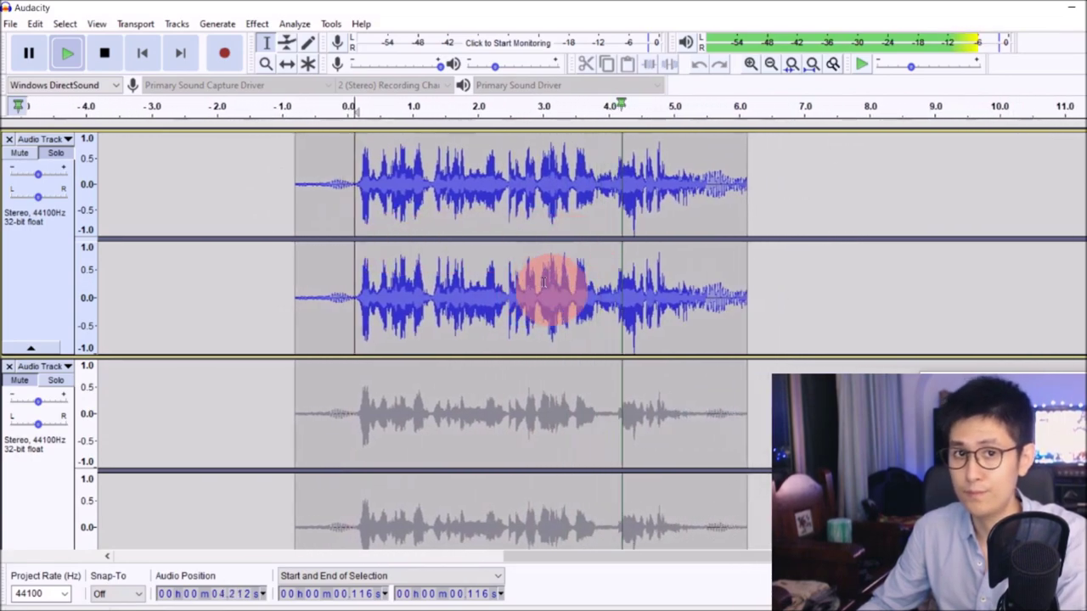
pyautogui.click(104, 52)
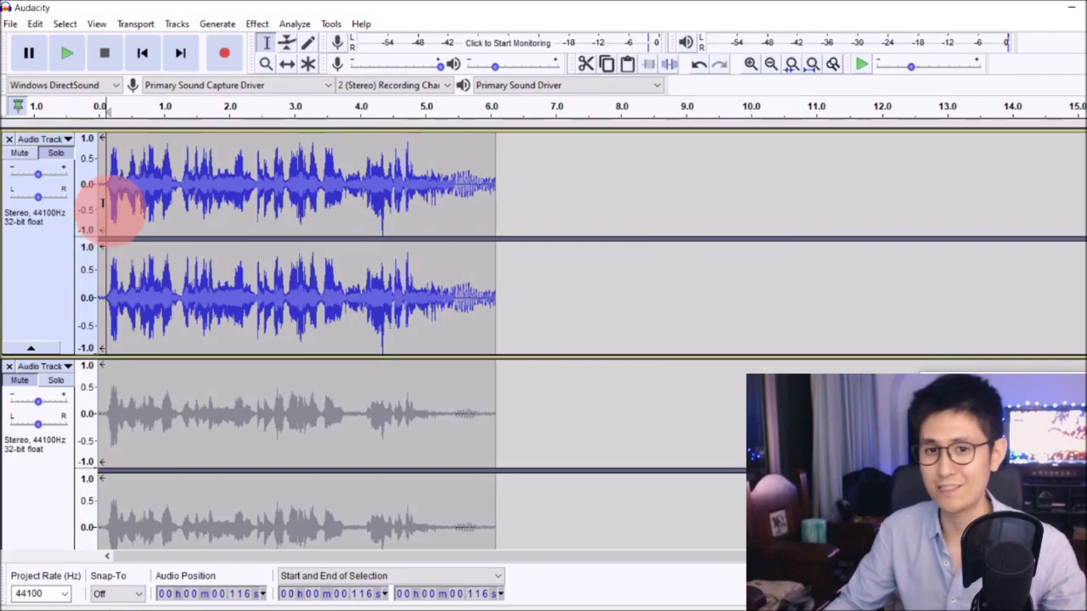
pyautogui.click(151, 182)
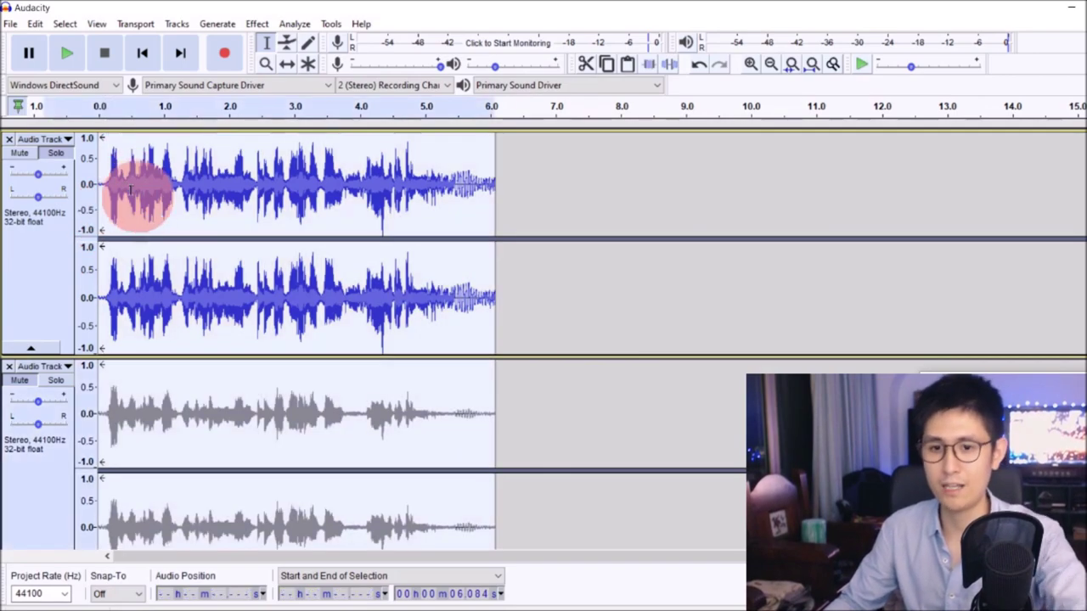
pyautogui.moveTo(102, 170); pyautogui.dragTo(523, 195)
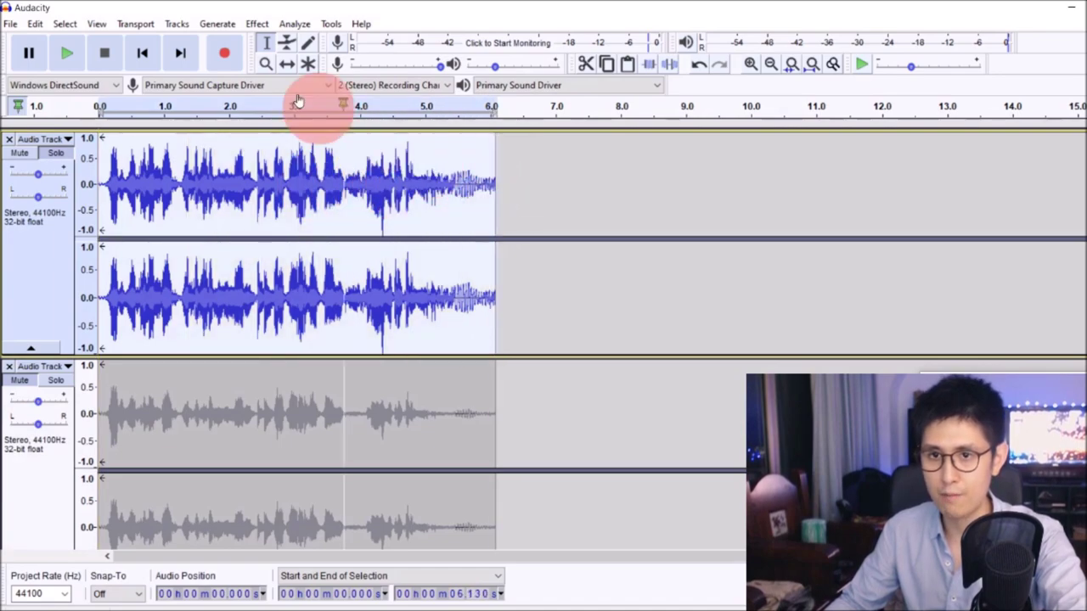
pyautogui.click(256, 23)
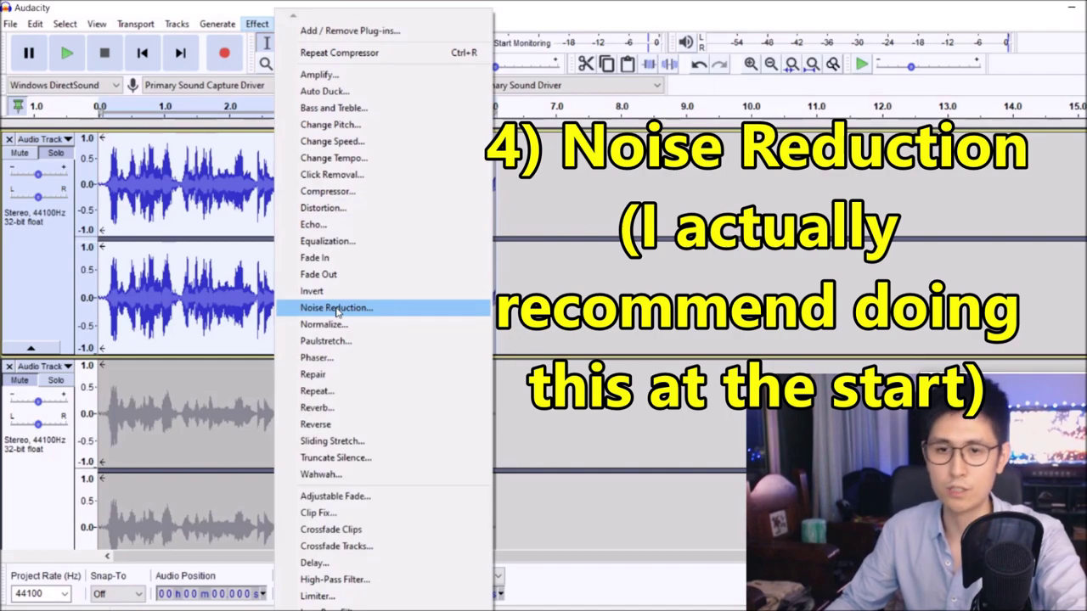
pyautogui.click(337, 311)
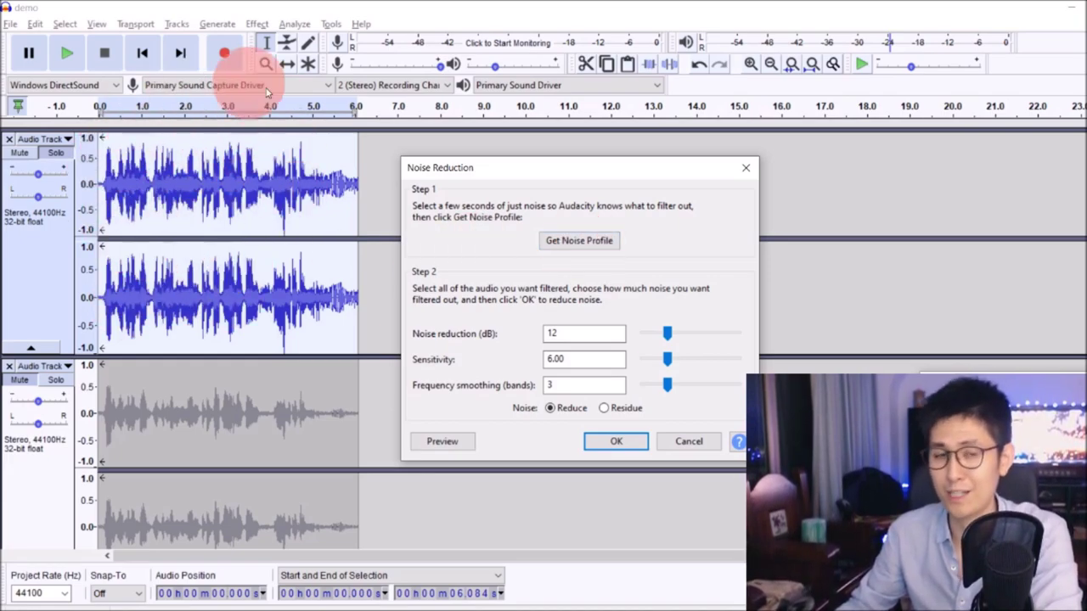
pyautogui.click(705, 443)
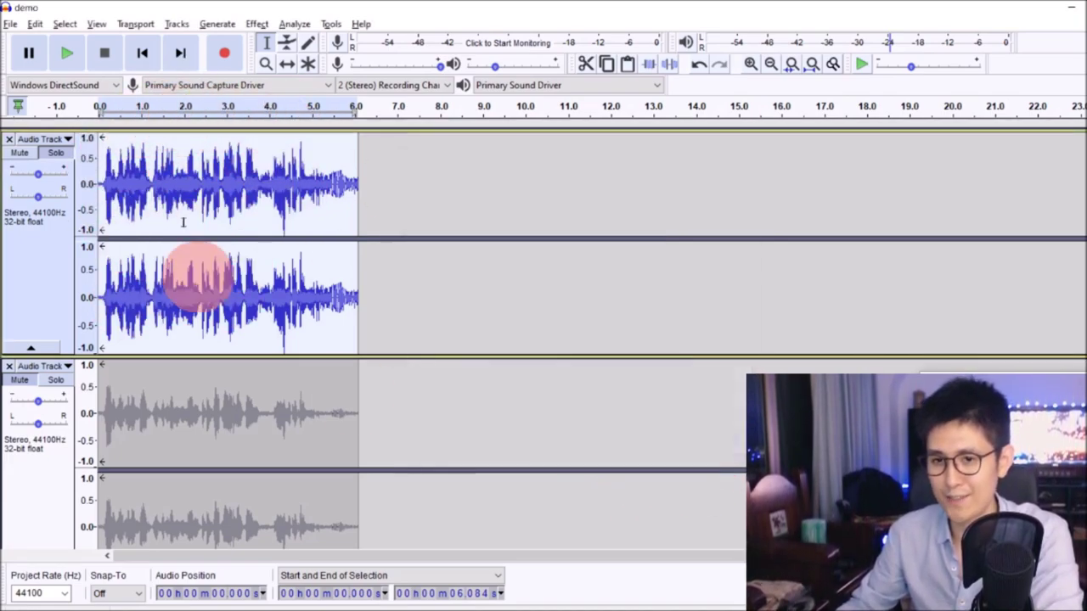
# - Capture a noise profile from the speech-free end of the upper clip, from 5.698 to 6.084 seconds
pyautogui.click(331, 193)
pyautogui.moveTo(343, 192); pyautogui.dragTo(359, 202)
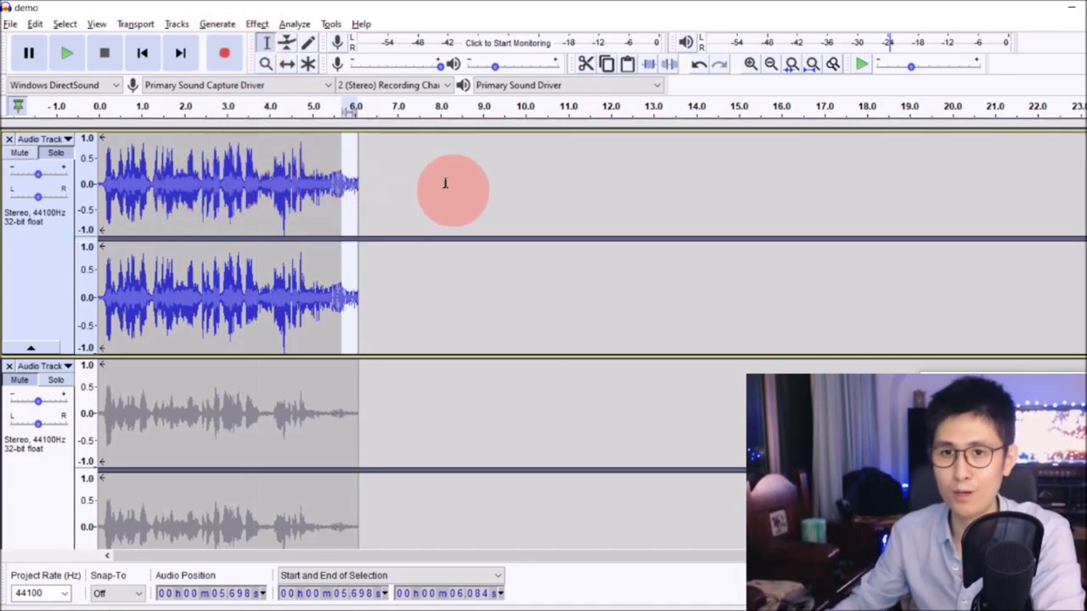
pyautogui.click(257, 24)
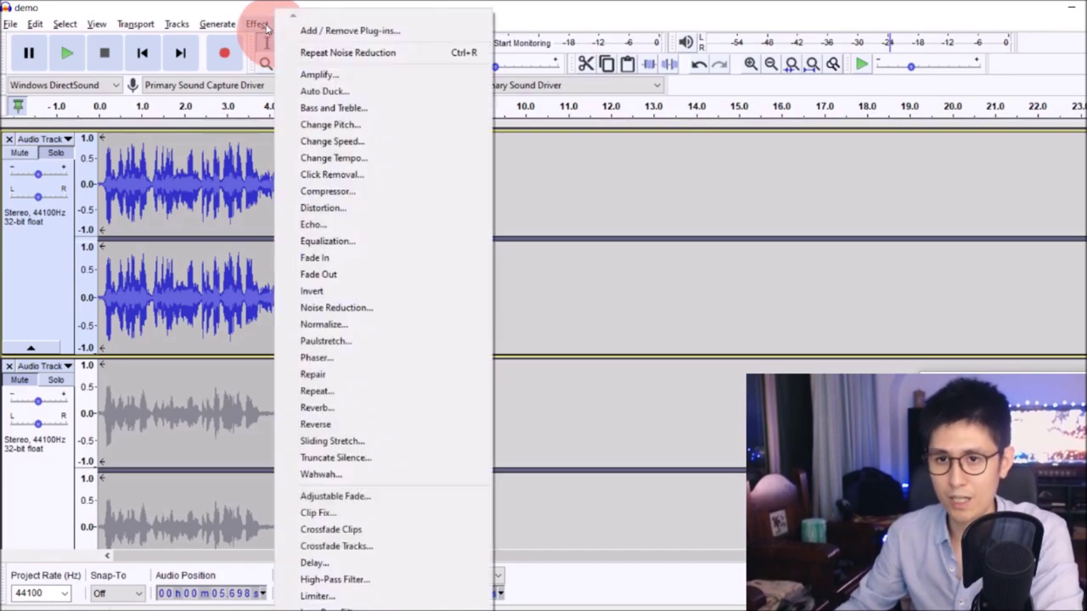
pyautogui.click(352, 309)
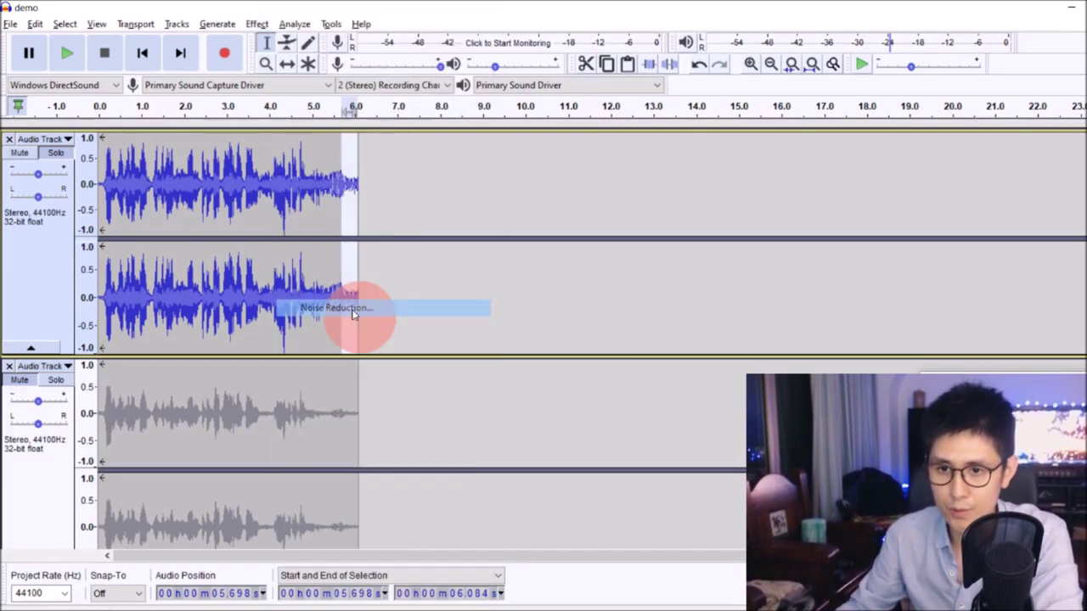
pyautogui.click(569, 243)
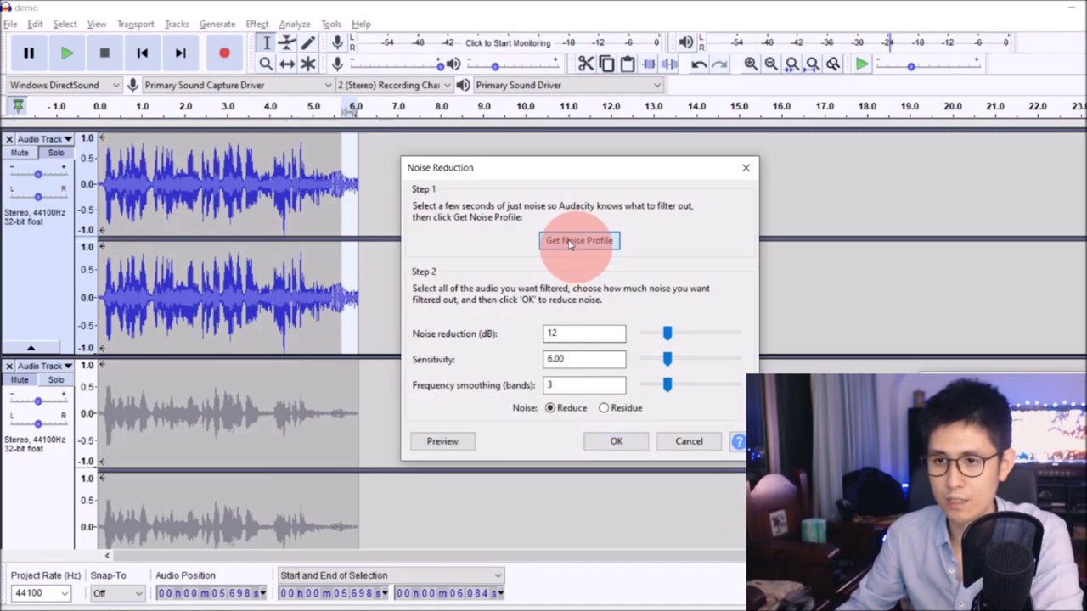
# - Apply Noise Reduction to the whole upper clip with 12 dB reduction, sensitivity 6.00 and 3 frequency smoothing bands
pyautogui.click(348, 183)
pyautogui.moveTo(357, 187); pyautogui.dragTo(93, 207)
pyautogui.click(258, 23)
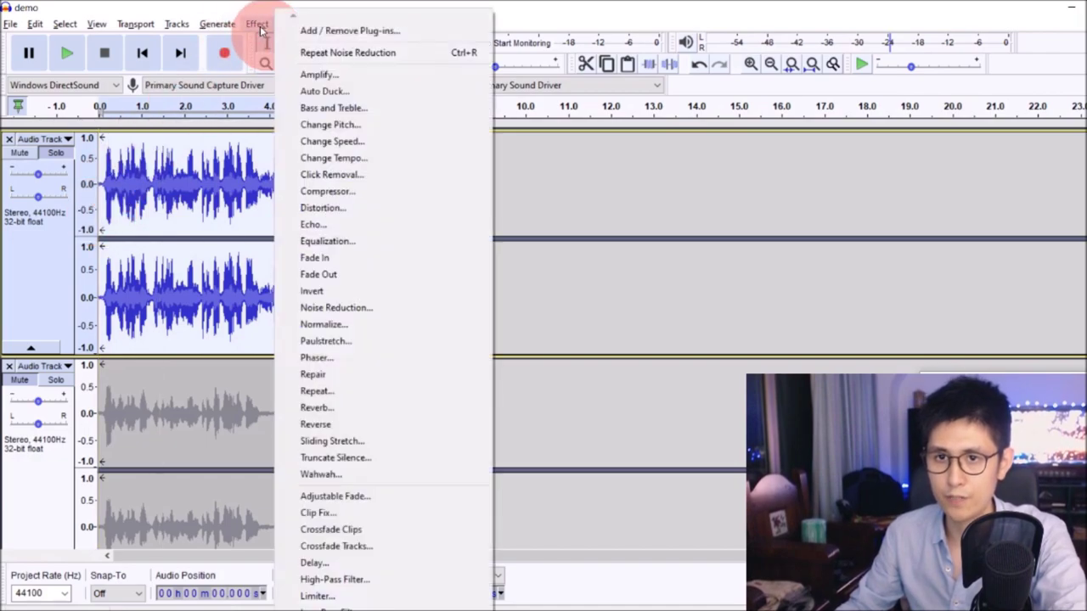
pyautogui.click(365, 311)
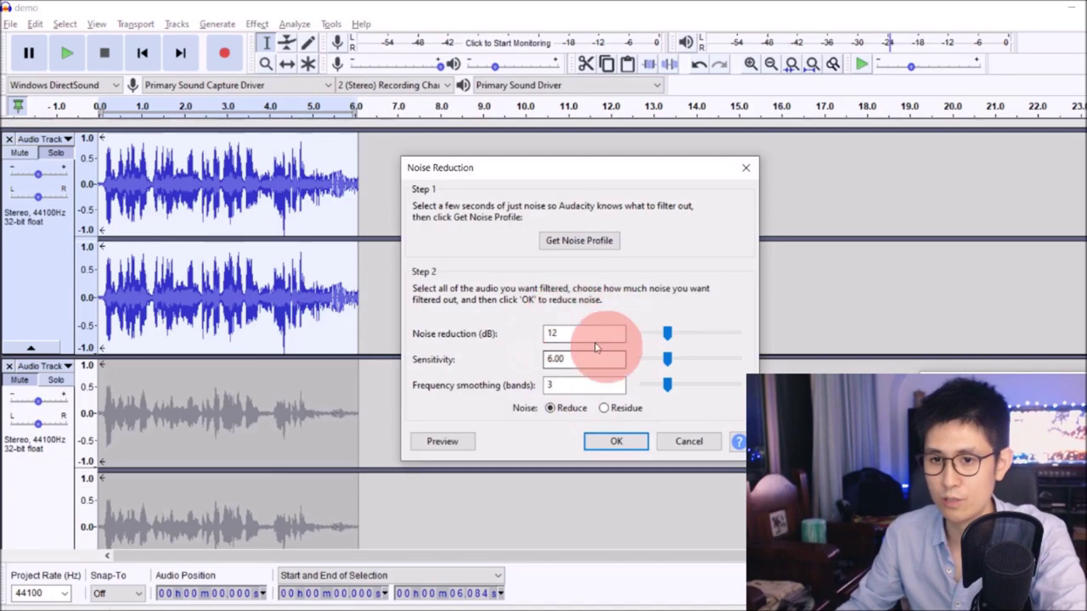
pyautogui.click(616, 441)
pyautogui.click(683, 225)
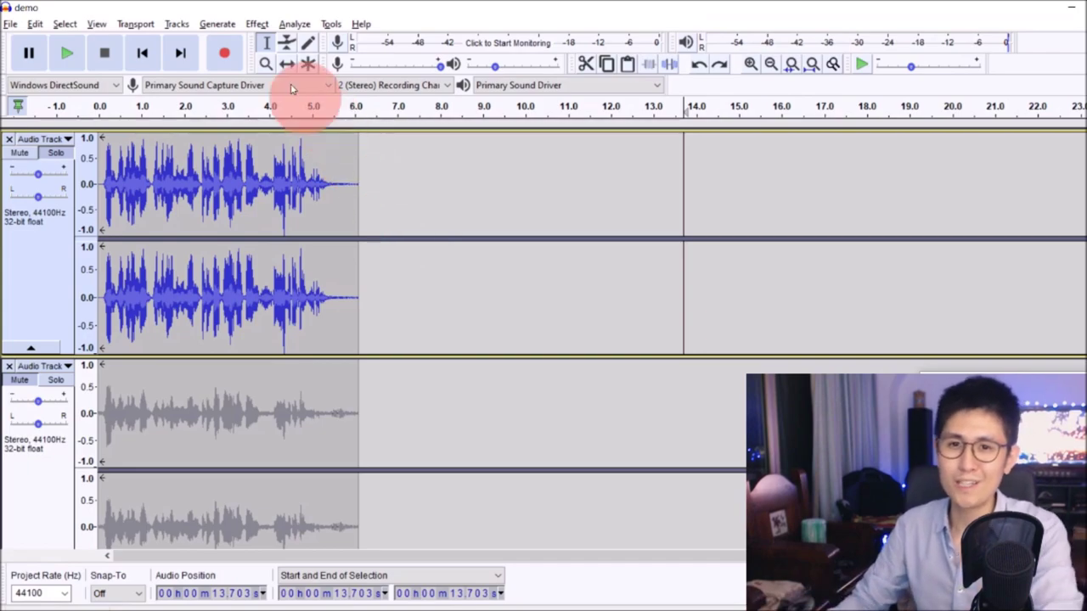
# - Check the audio levels in OBS, and play the noise-reduced upper track from about 0.1 seconds until the speech ends
pyautogui.click(259, 25)
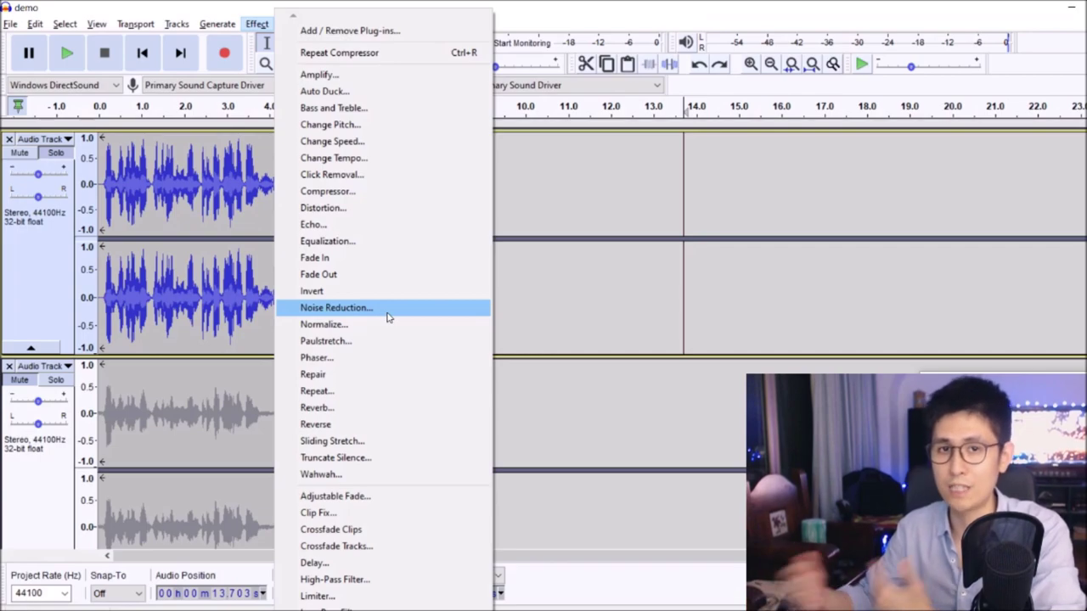
pyautogui.click(176, 299)
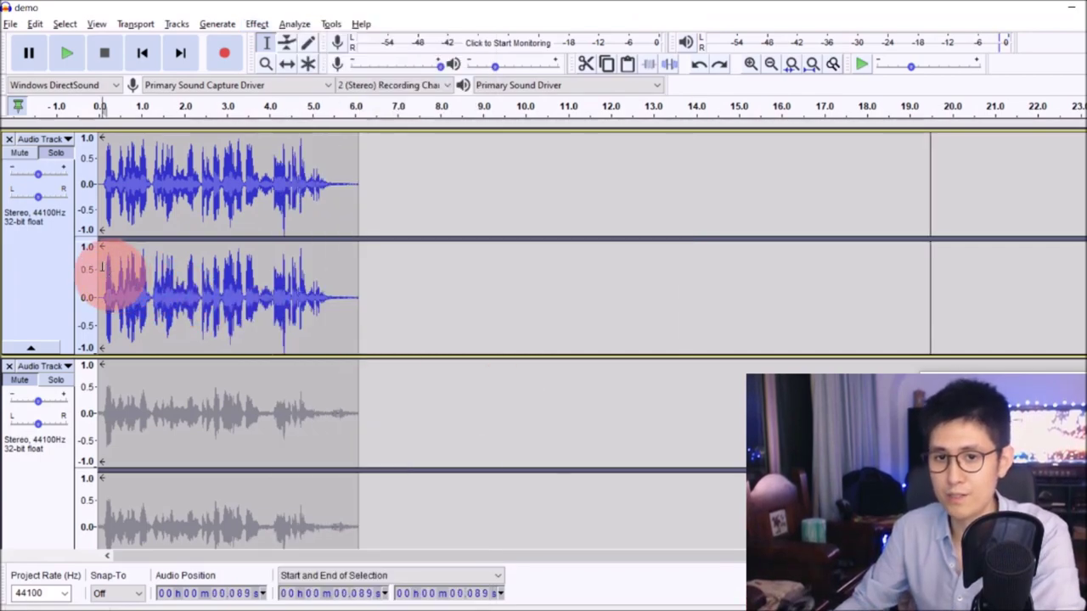
pyautogui.moveTo(565, 608)
pyautogui.click(527, 548)
pyautogui.click(648, 417)
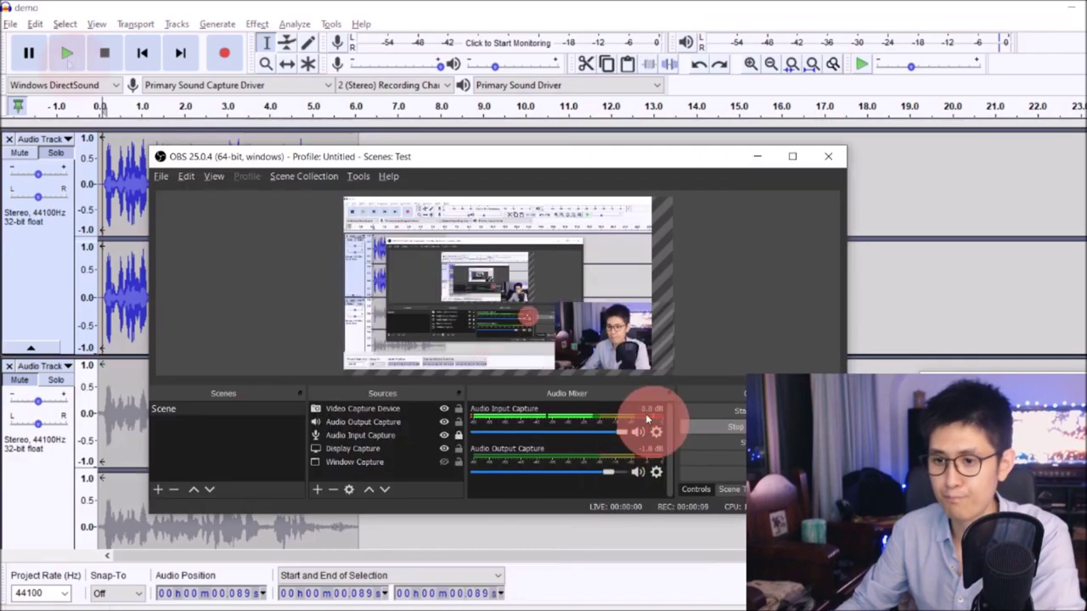
pyautogui.click(105, 108)
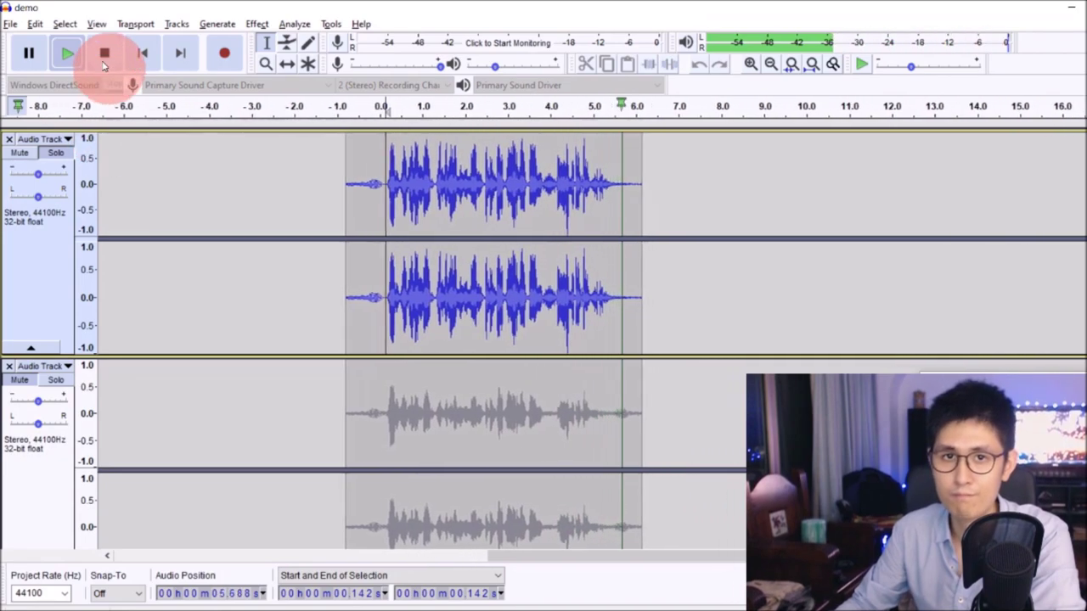
pyautogui.click(103, 55)
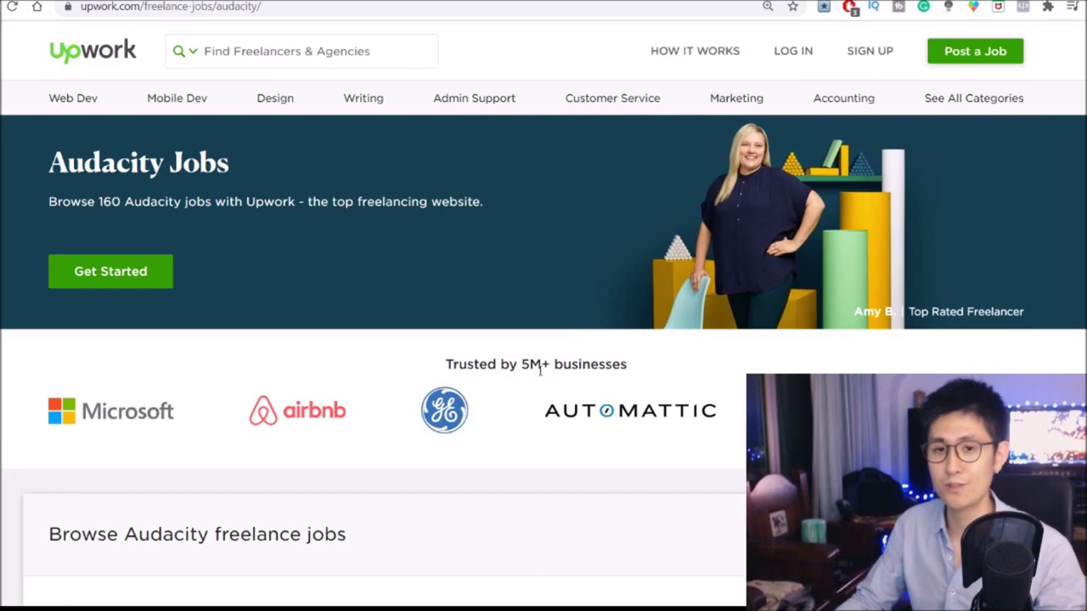
# - Switch to the Upwork Audacity jobs page and examine the listed jobs, their prices, durations and required skills
pyautogui.scroll(-2, 480, 328)
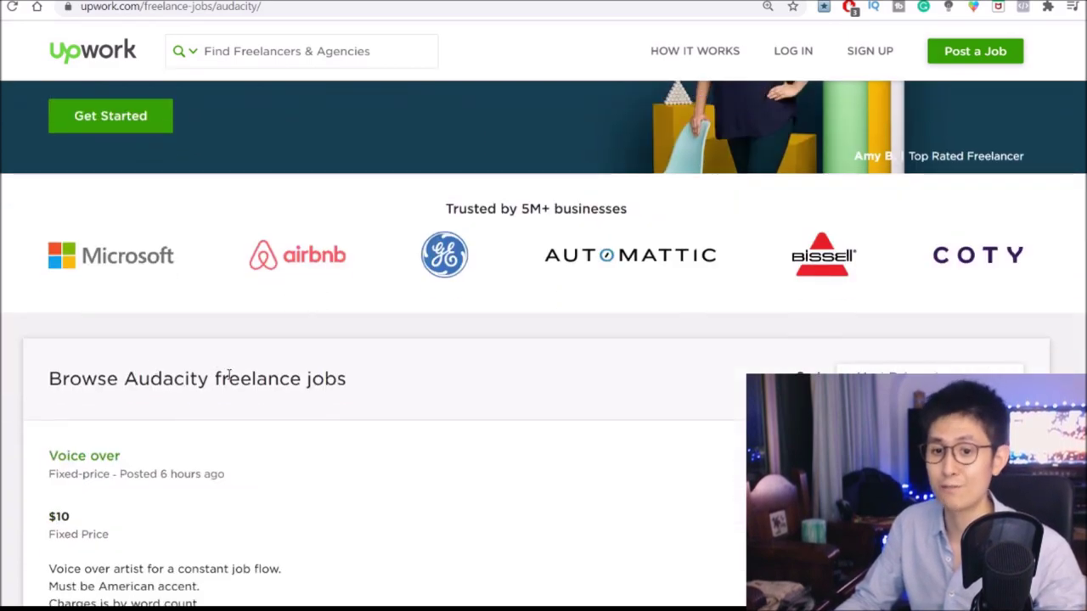
pyautogui.scroll(-4, 138, 382)
pyautogui.scroll(2, 98, 310)
pyautogui.scroll(-1, 357, 365)
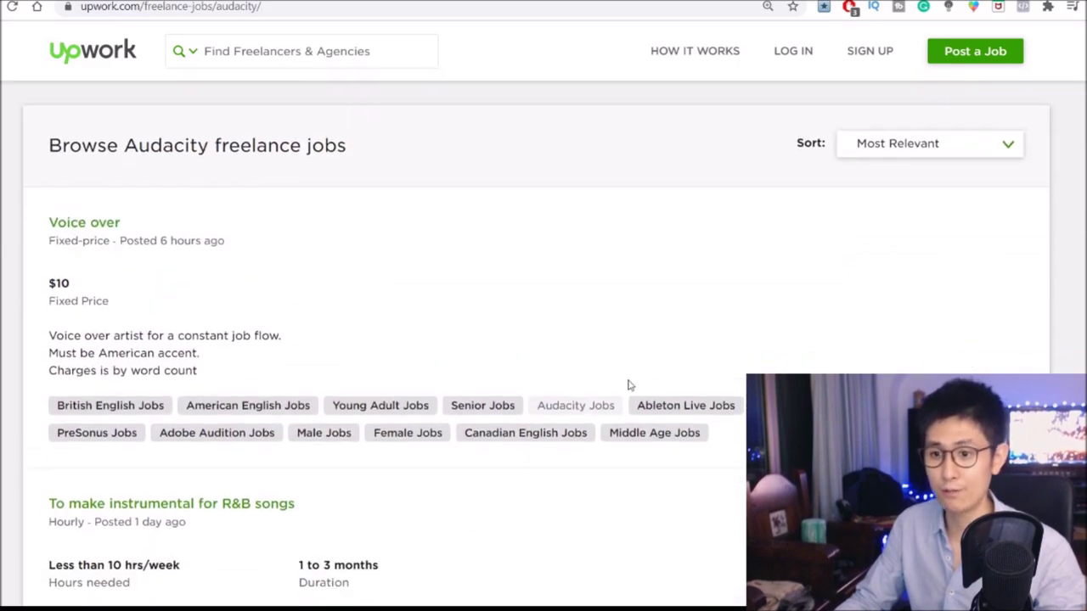
pyautogui.scroll(-1, 590, 357)
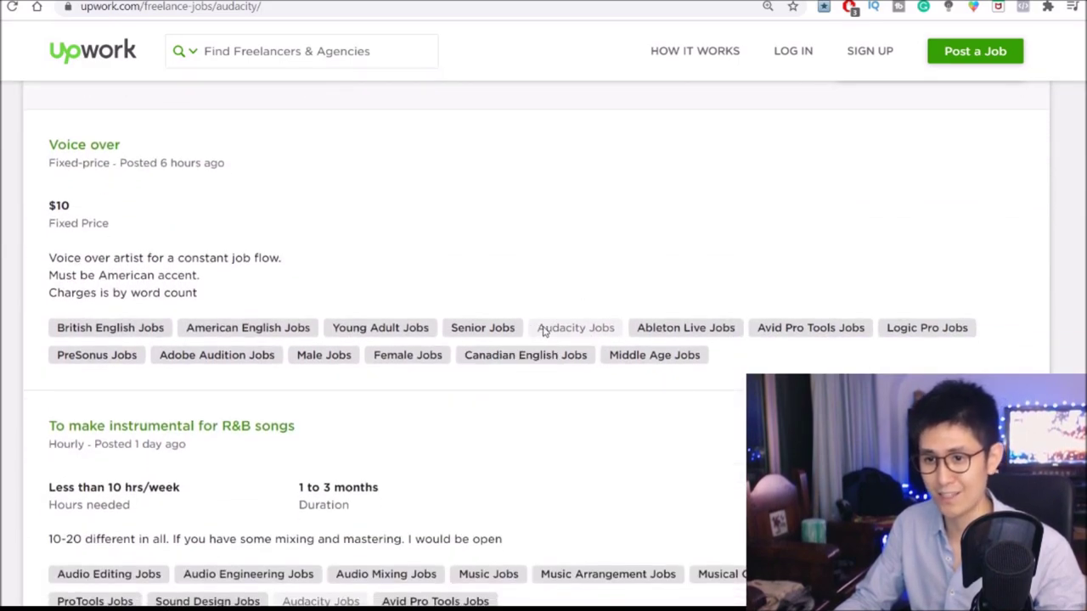
pyautogui.scroll(2, 438, 232)
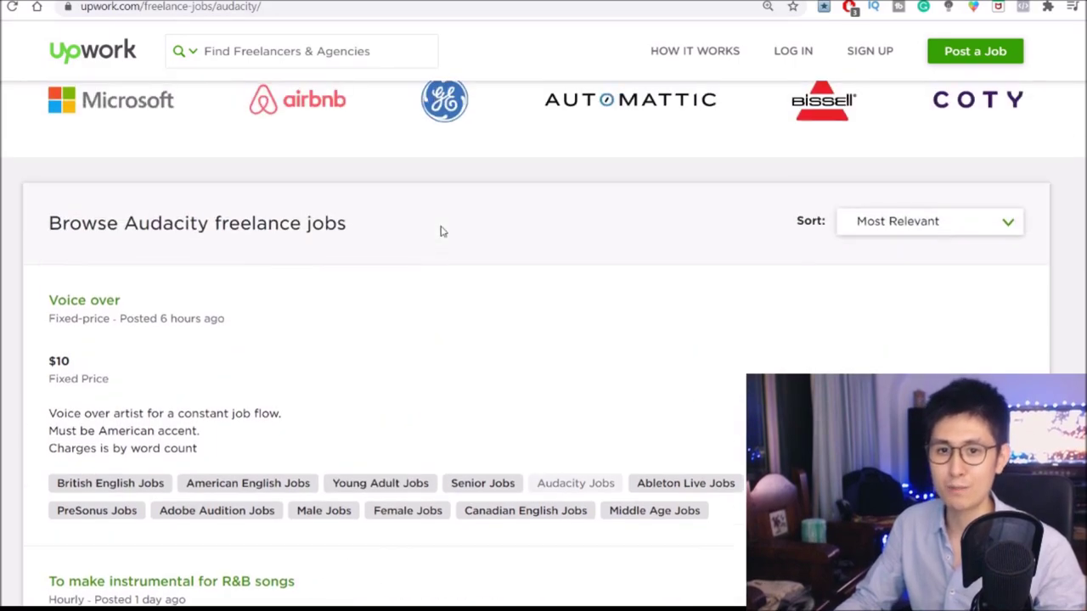
pyautogui.scroll(-4, 608, 294)
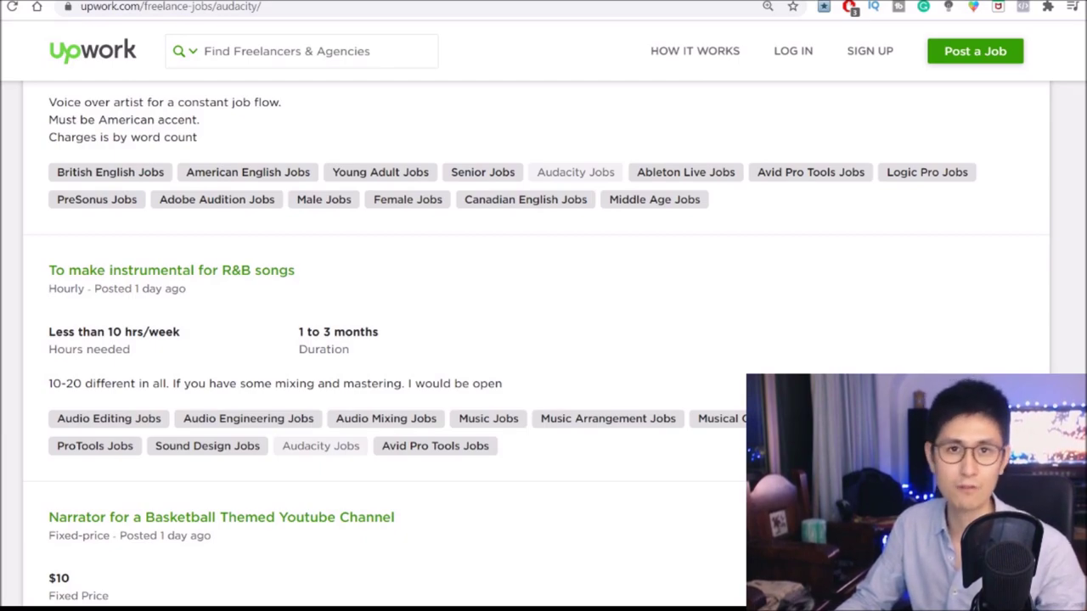
pyautogui.scroll(-8, 228, 335)
pyautogui.scroll(-7, 227, 335)
pyautogui.scroll(-2, 235, 331)
pyautogui.scroll(-3, 289, 304)
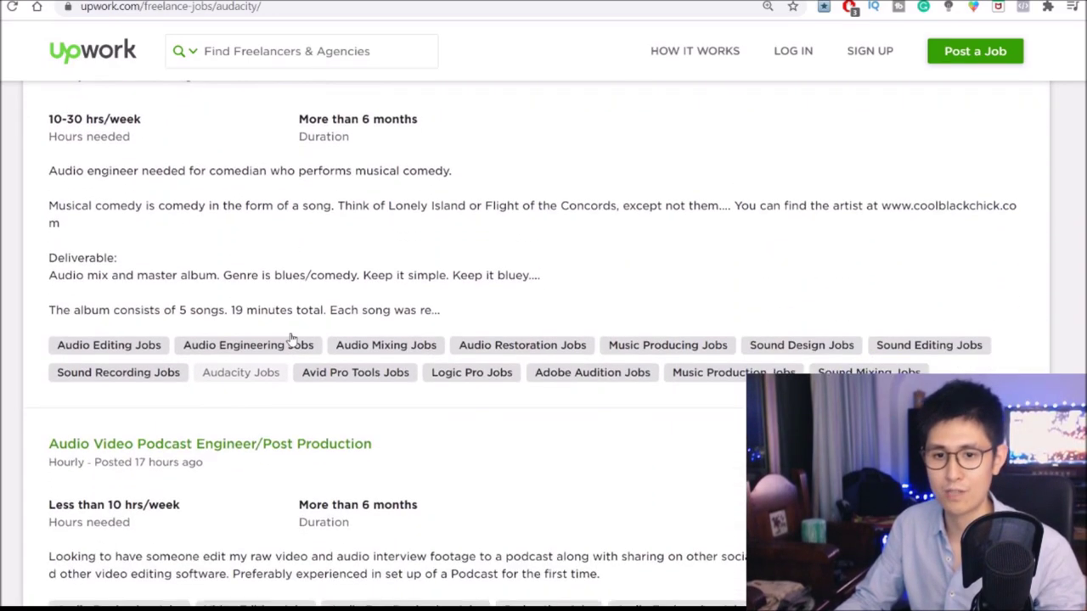
pyautogui.scroll(-1, 221, 261)
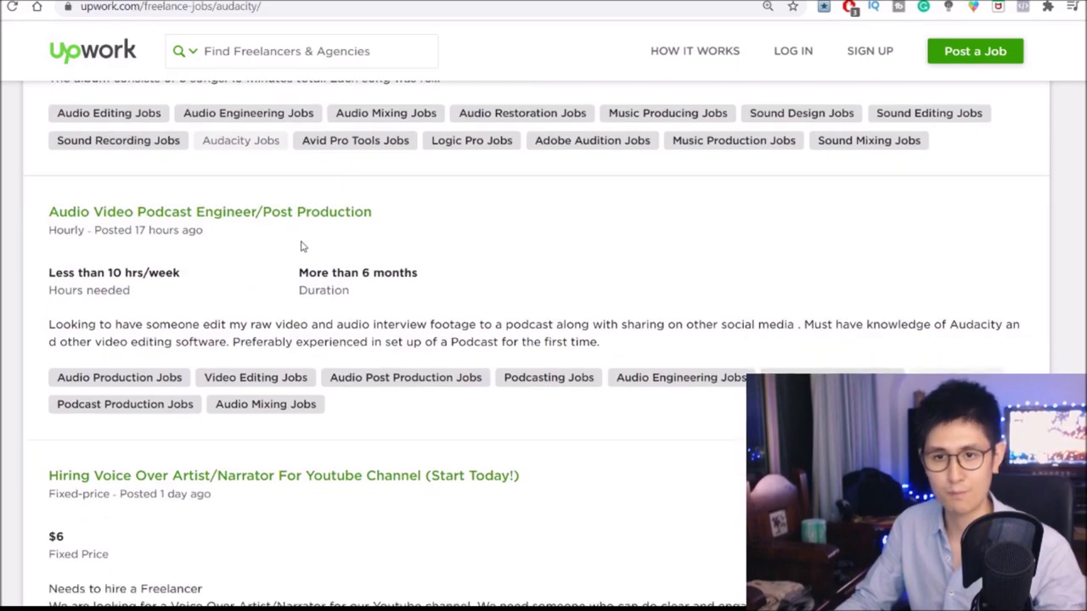
pyautogui.scroll(-7, 407, 297)
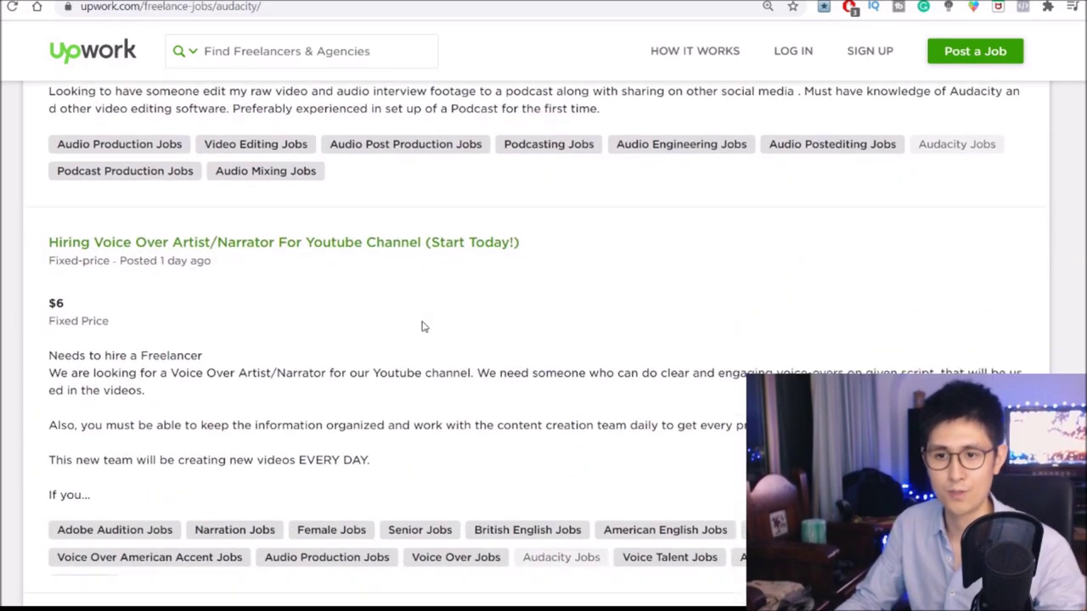
pyautogui.scroll(-11, 408, 318)
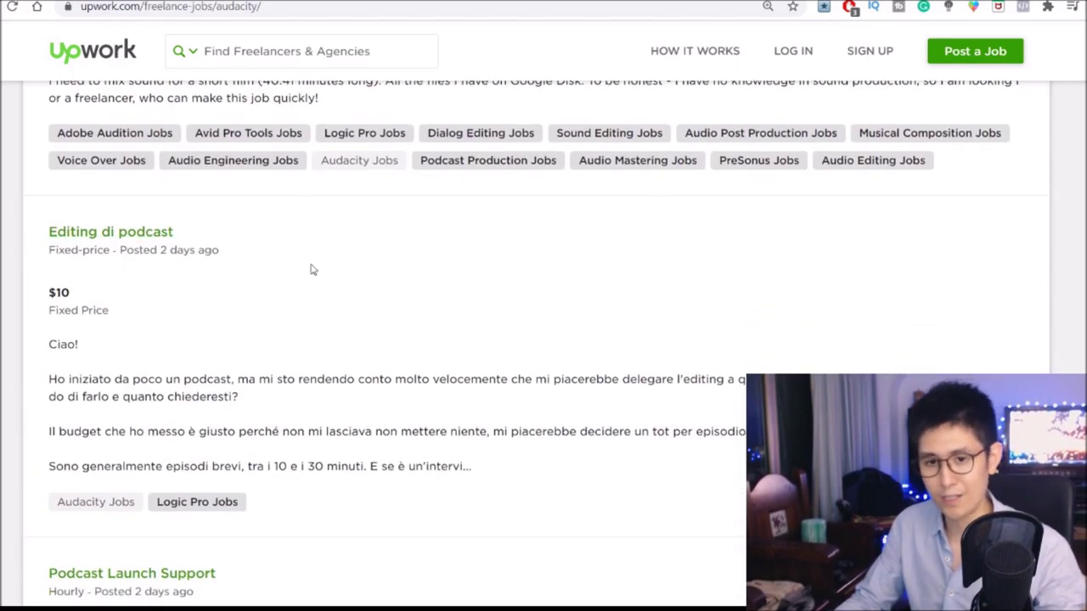
pyautogui.scroll(-5, 170, 339)
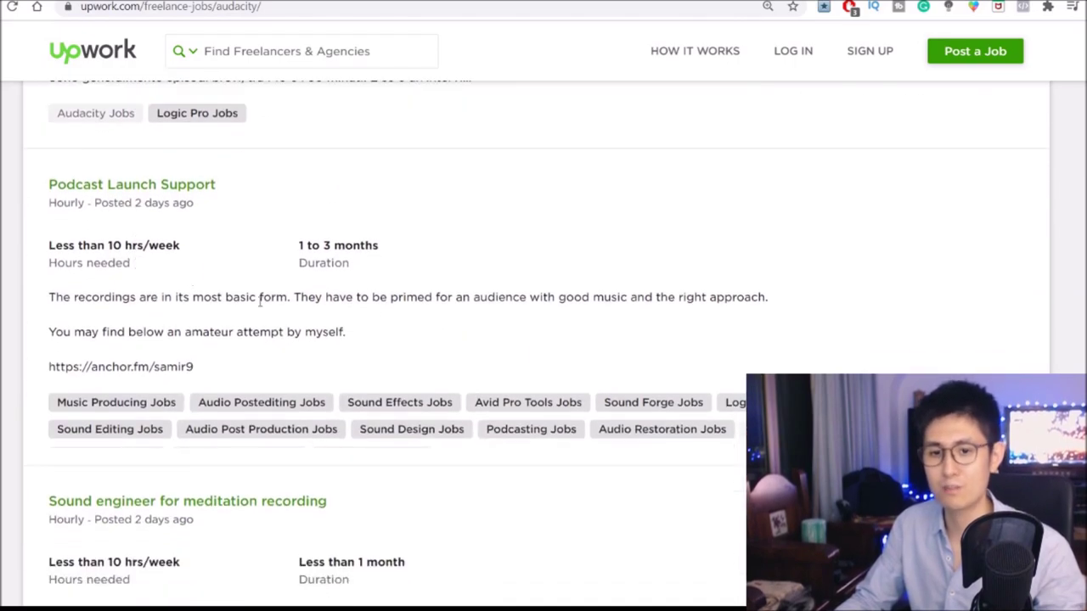
pyautogui.scroll(-5, 337, 265)
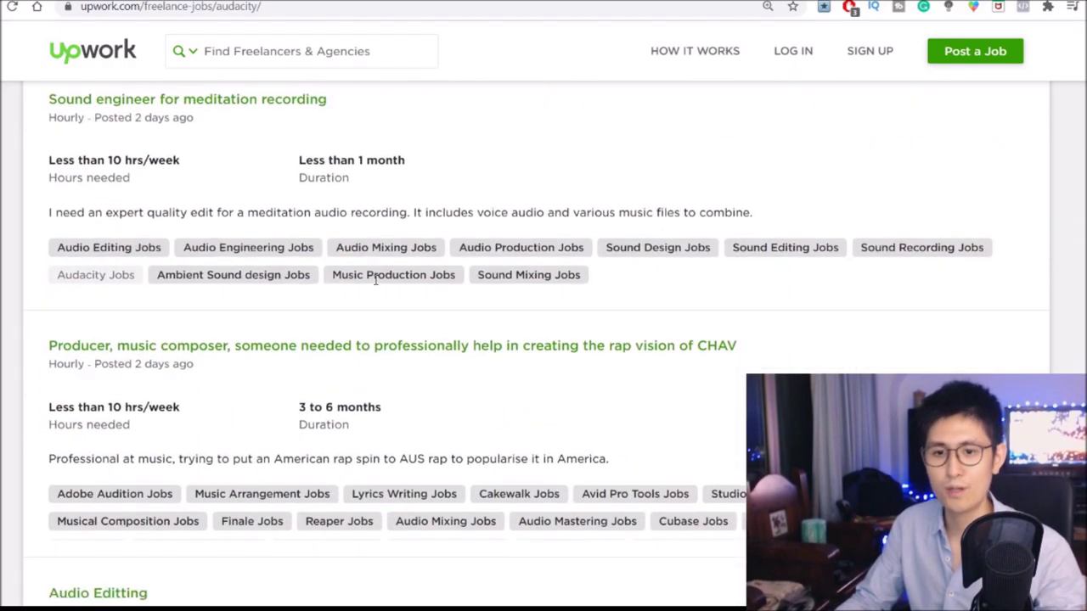
pyautogui.scroll(-3, 292, 297)
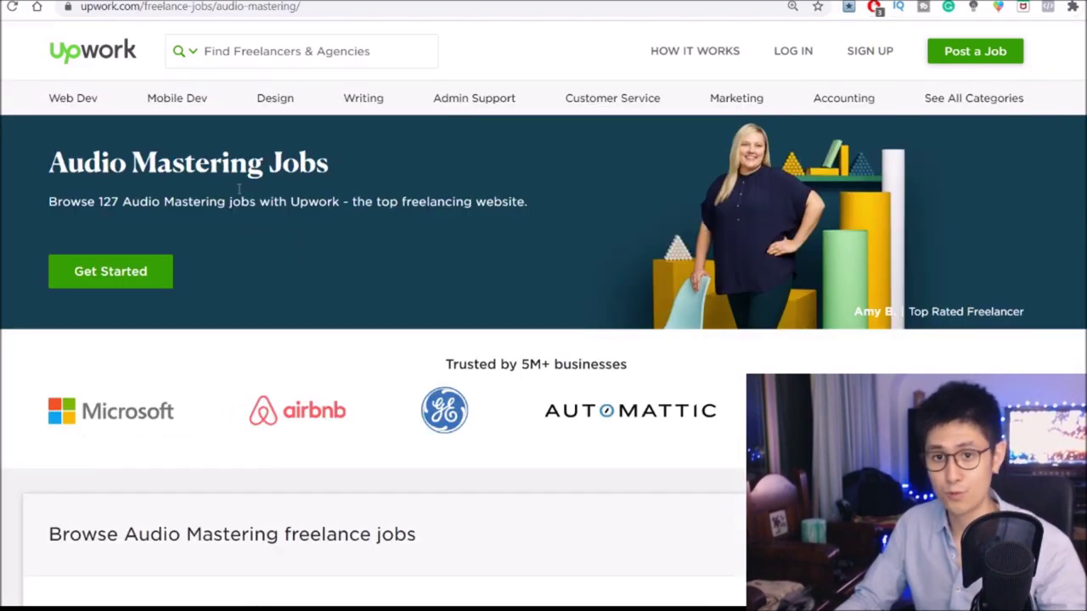
# - Open Upwork's Audio Mastering jobs page and examine the job listings and their fixed prices
pyautogui.scroll(-5, 529, 246)
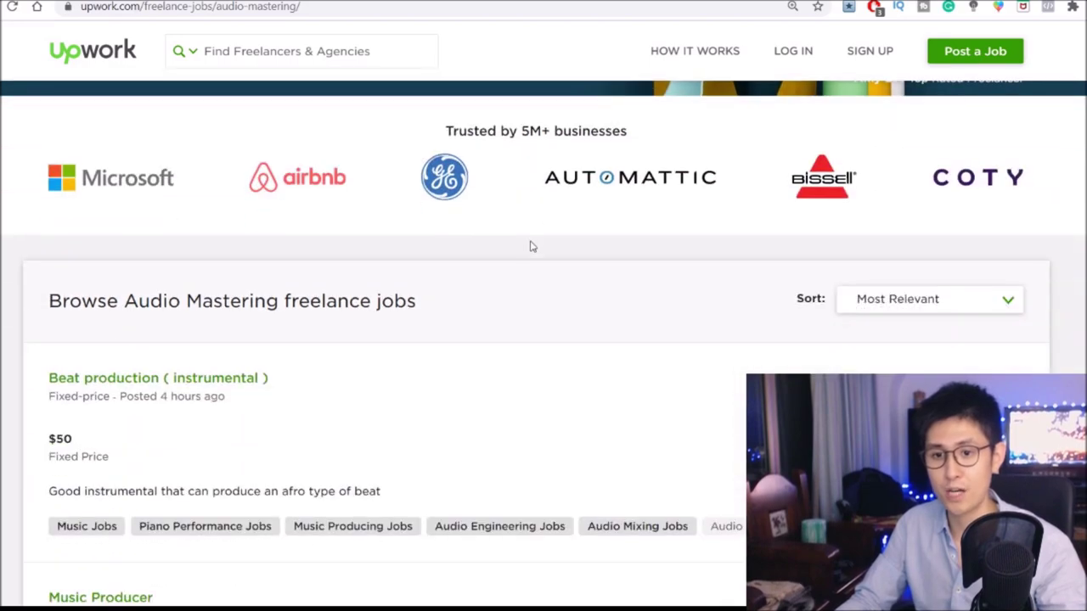
pyautogui.scroll(-4, 411, 243)
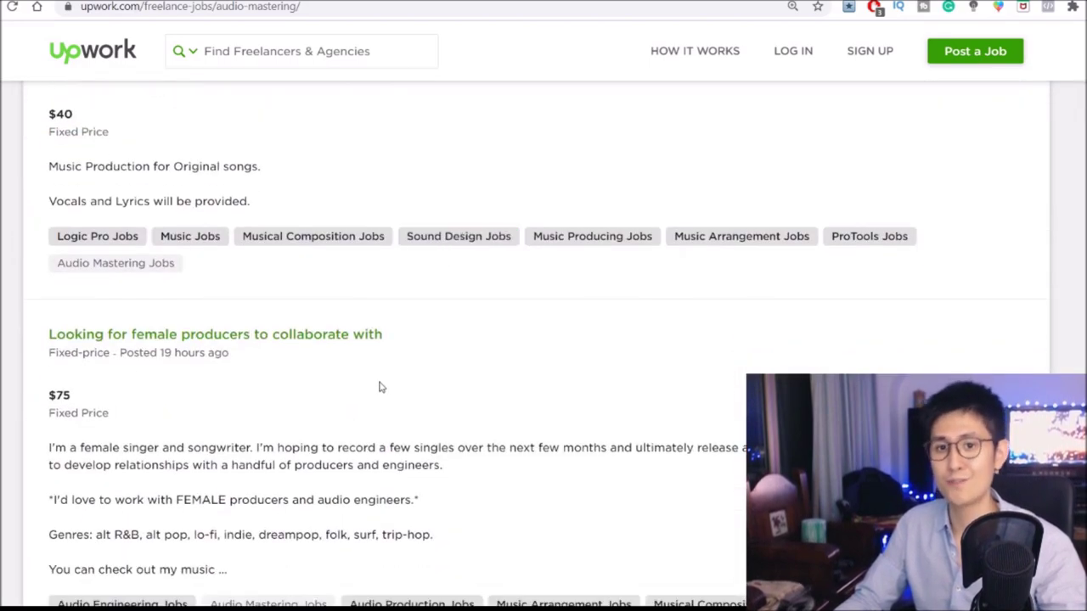
pyautogui.scroll(-7, 606, 303)
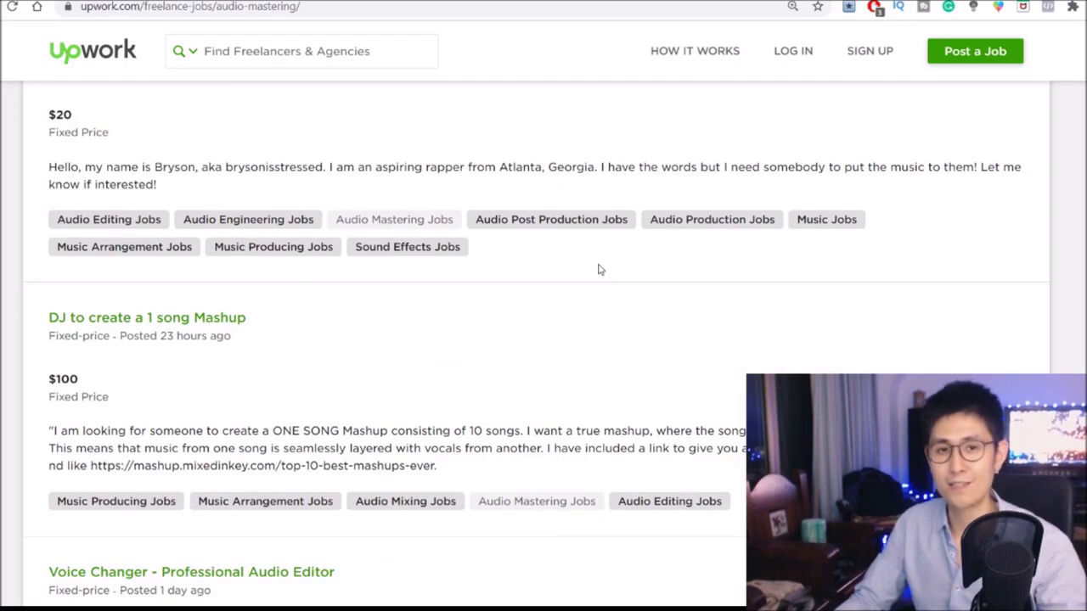
pyautogui.scroll(-1, 599, 269)
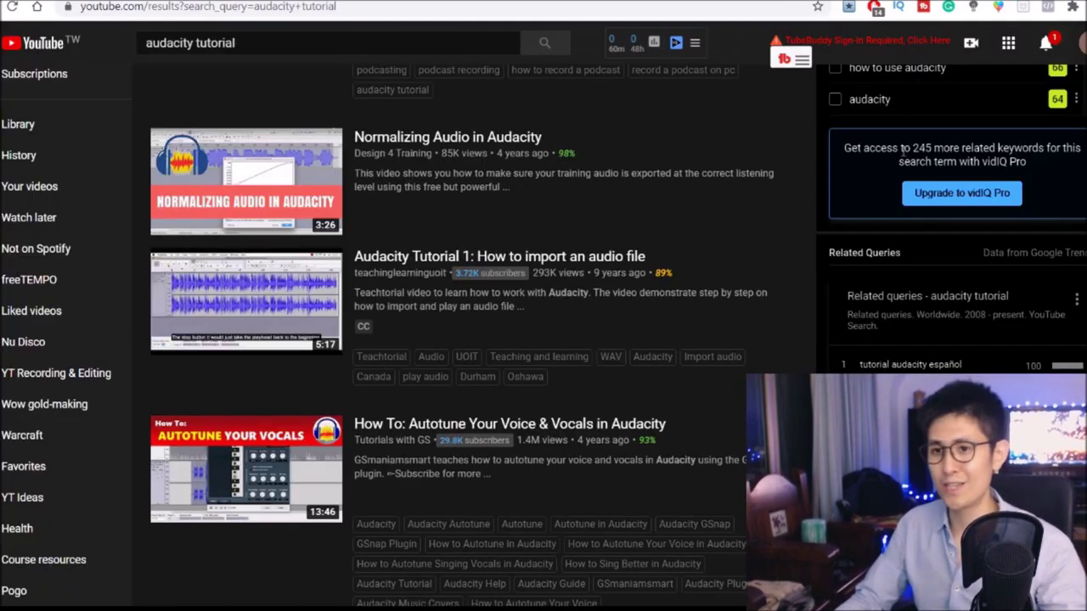
# - Switch to the YouTube results for "audacity tutorial" and review the tutorials at the beginning of the list
pyautogui.scroll(10, 539, 161)
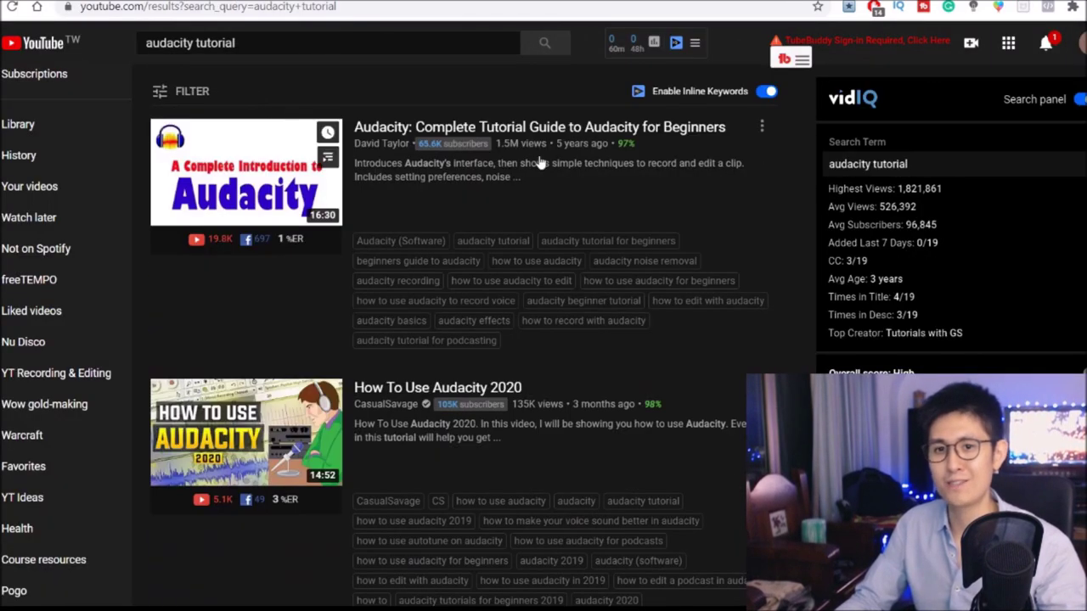
pyautogui.moveTo(518, 159)
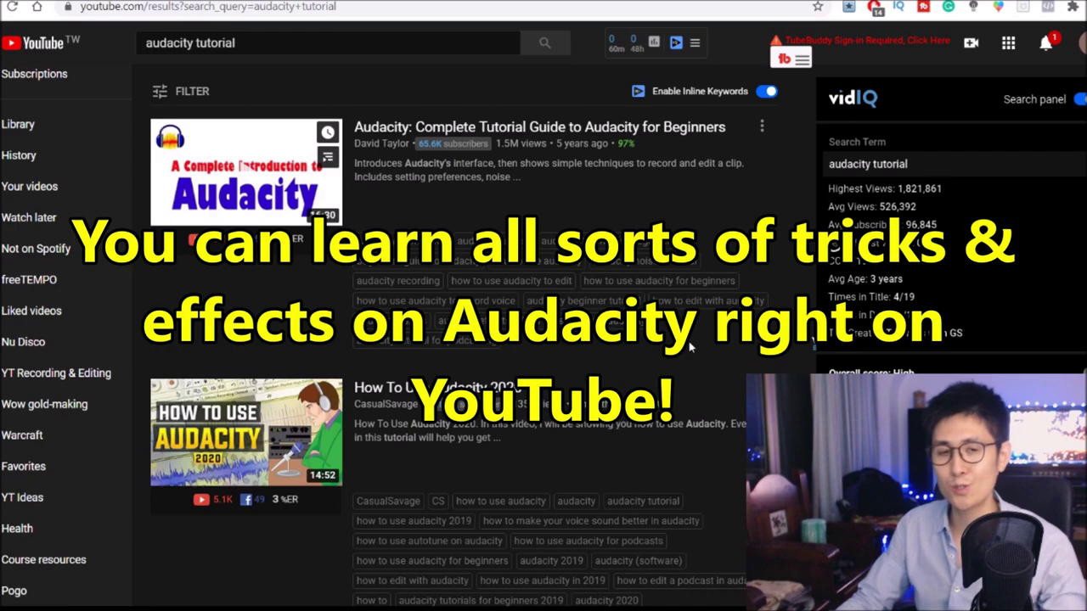
# - Review further Audacity tutorials in the YouTube results, through the podcast recording and audio normalizing videos
pyautogui.scroll(-2, 690, 346)
pyautogui.scroll(-1, 686, 342)
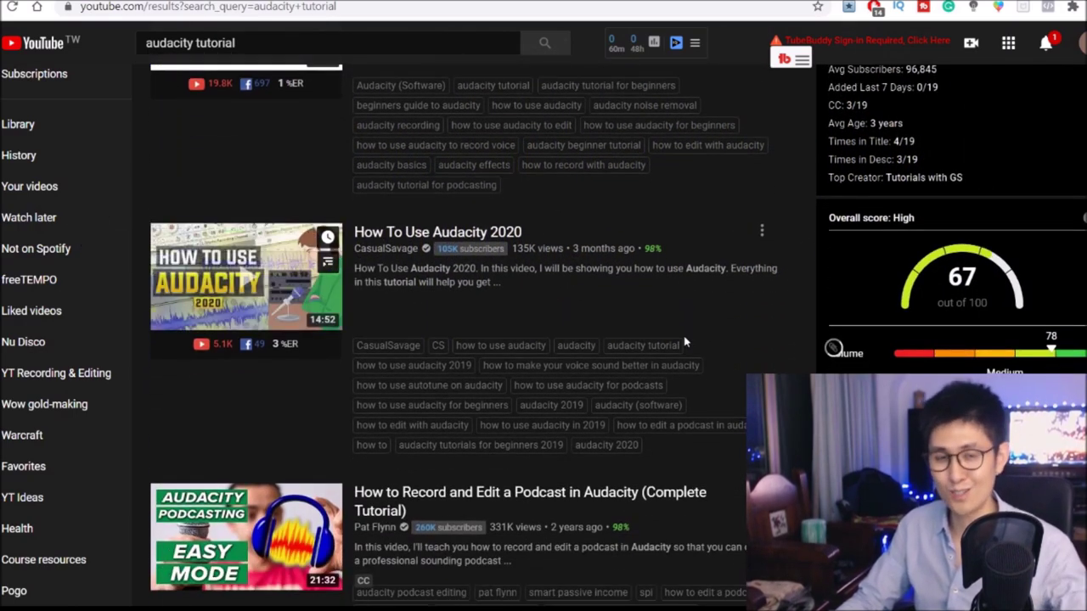
pyautogui.scroll(-3, 686, 342)
pyautogui.moveTo(712, 336)
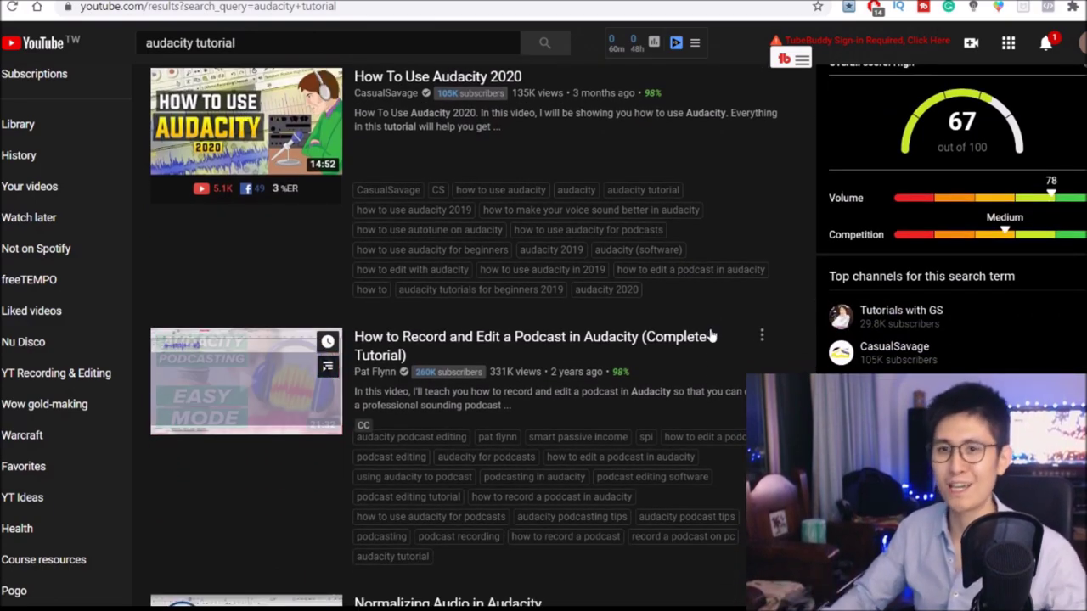
pyautogui.scroll(-2, 713, 331)
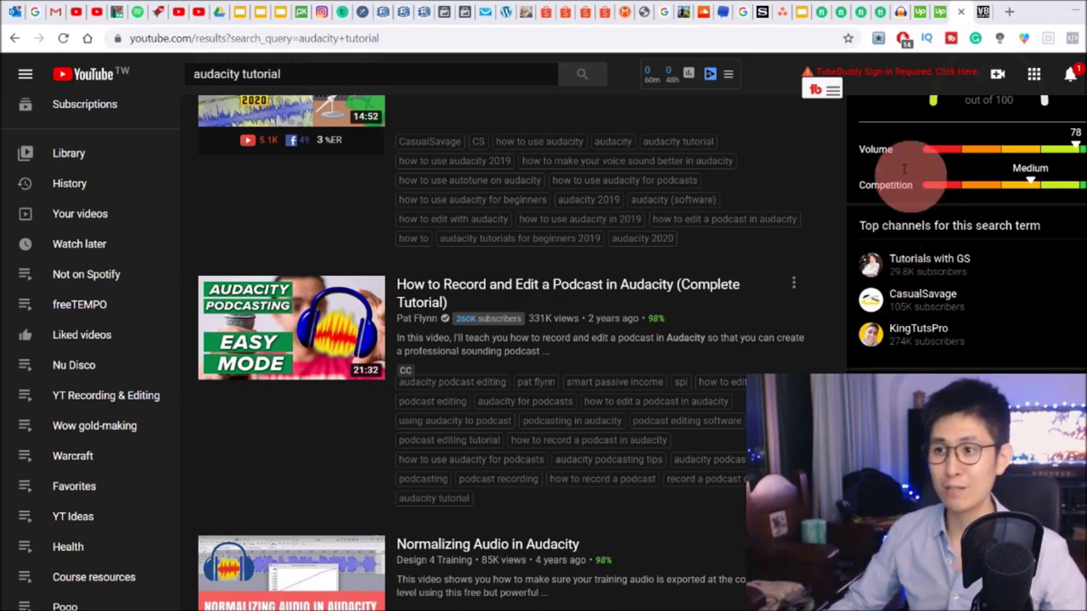
# - Switch to the VB-Audio Voicemeeter page and examine the virtual audio mixer's description, download options and interface picture
pyautogui.click(985, 10)
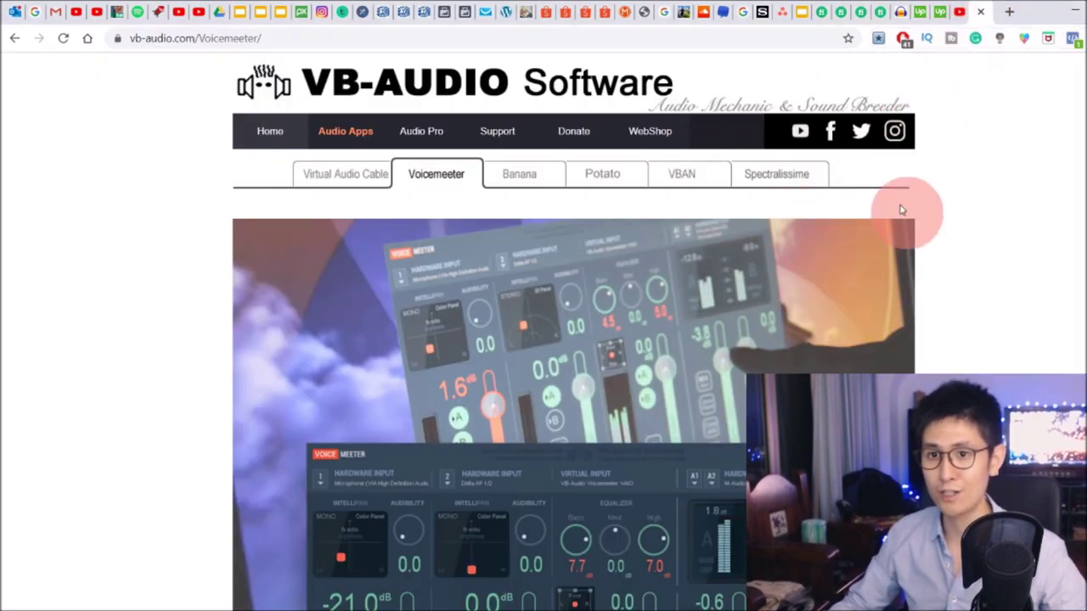
pyautogui.scroll(-3, 951, 216)
pyautogui.scroll(-10, 948, 214)
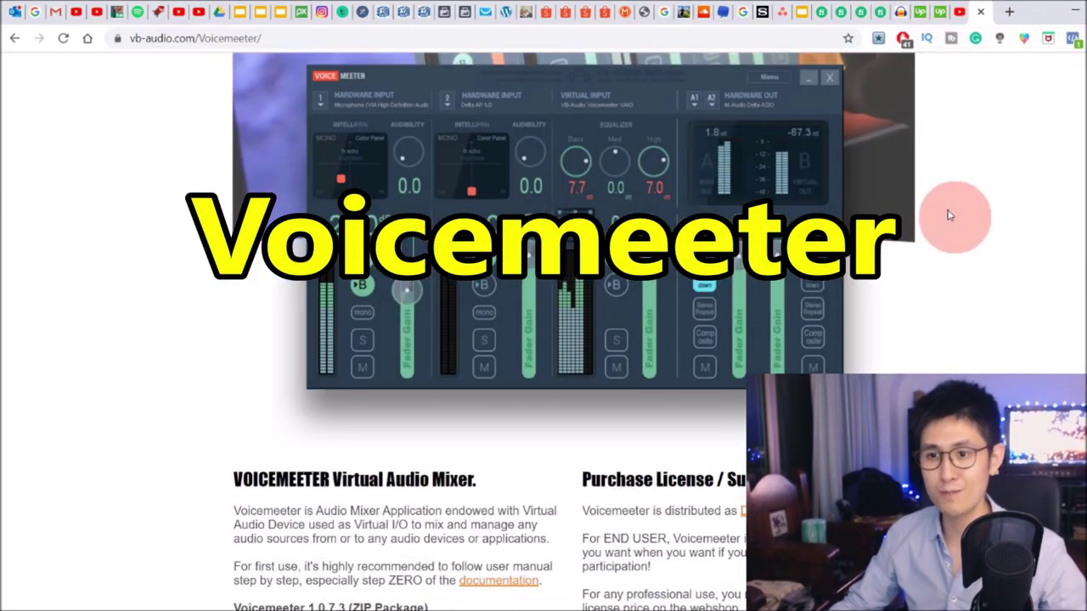
pyautogui.scroll(3, 671, 280)
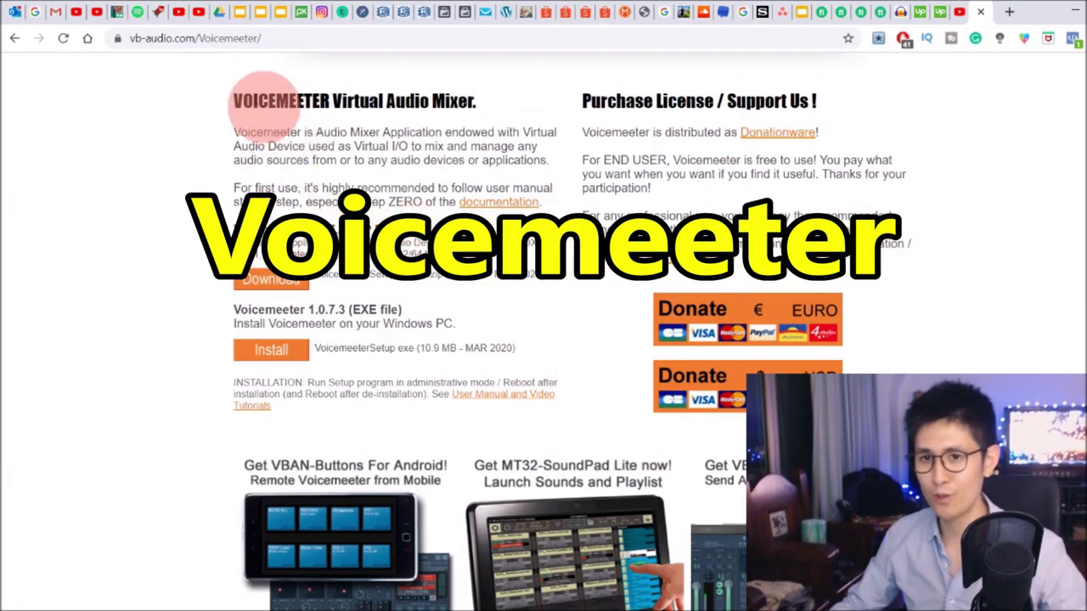
pyautogui.moveTo(232, 100); pyautogui.dragTo(344, 101)
pyautogui.click(553, 145)
pyautogui.scroll(5, 568, 179)
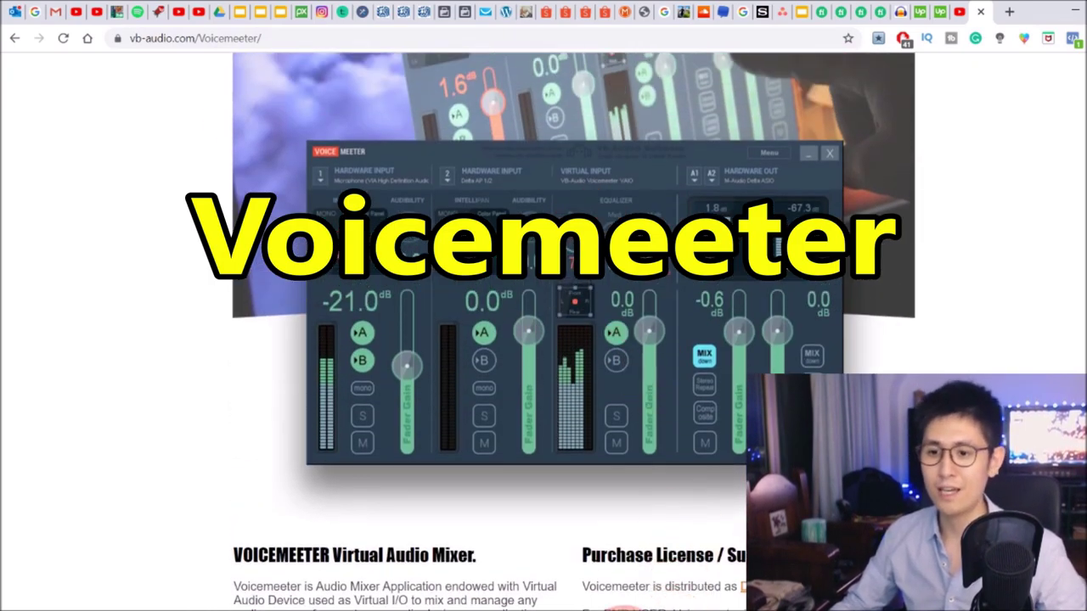
# - Switch to the Voicemeeter application, position its window over the web page, and examine the controls of hardware inputs 1 and 2
pyautogui.moveTo(615, 610)
pyautogui.click(616, 557)
pyautogui.click(574, 93)
pyautogui.moveTo(519, 98); pyautogui.dragTo(474, 99)
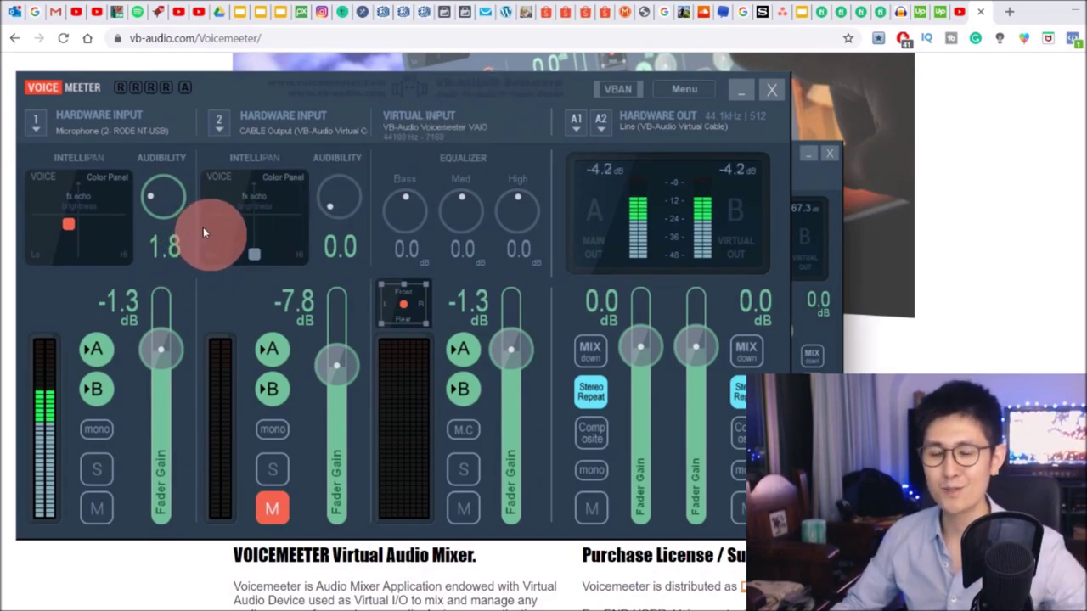
pyautogui.moveTo(206, 226); pyautogui.dragTo(305, 254)
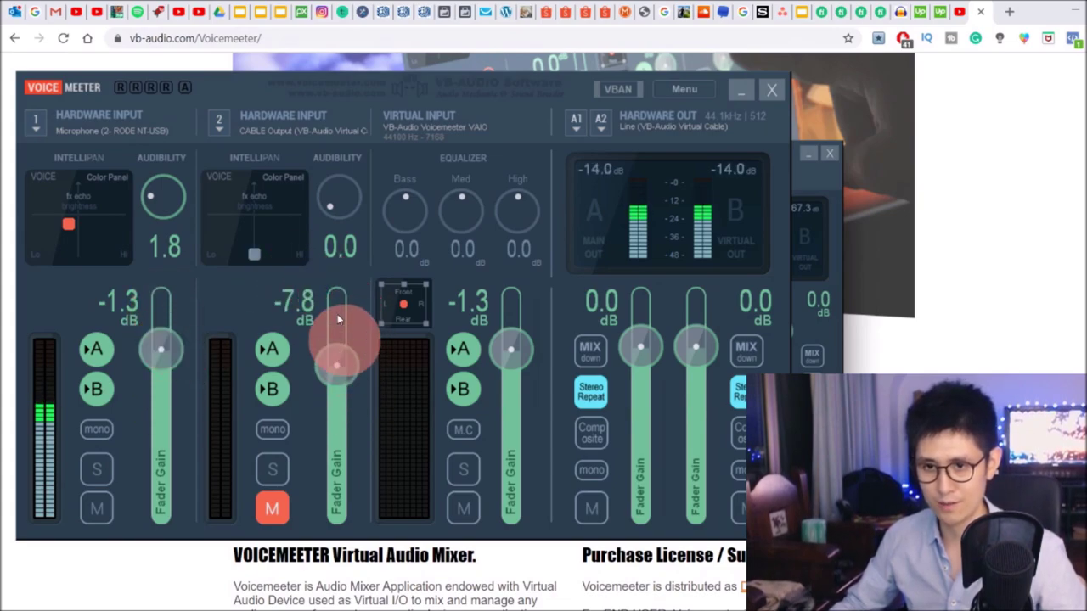
pyautogui.click(268, 510)
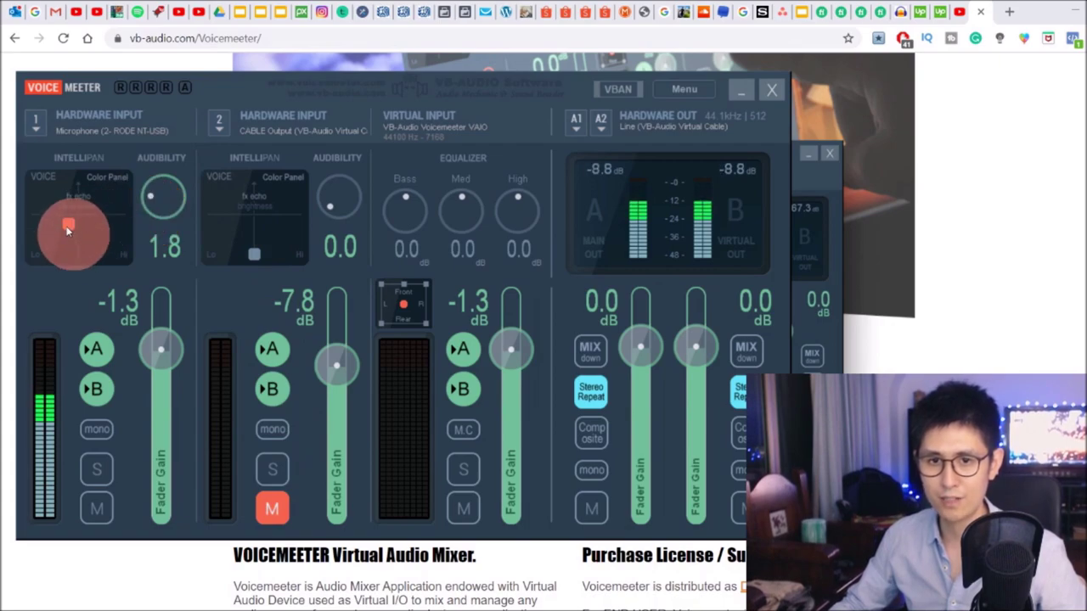